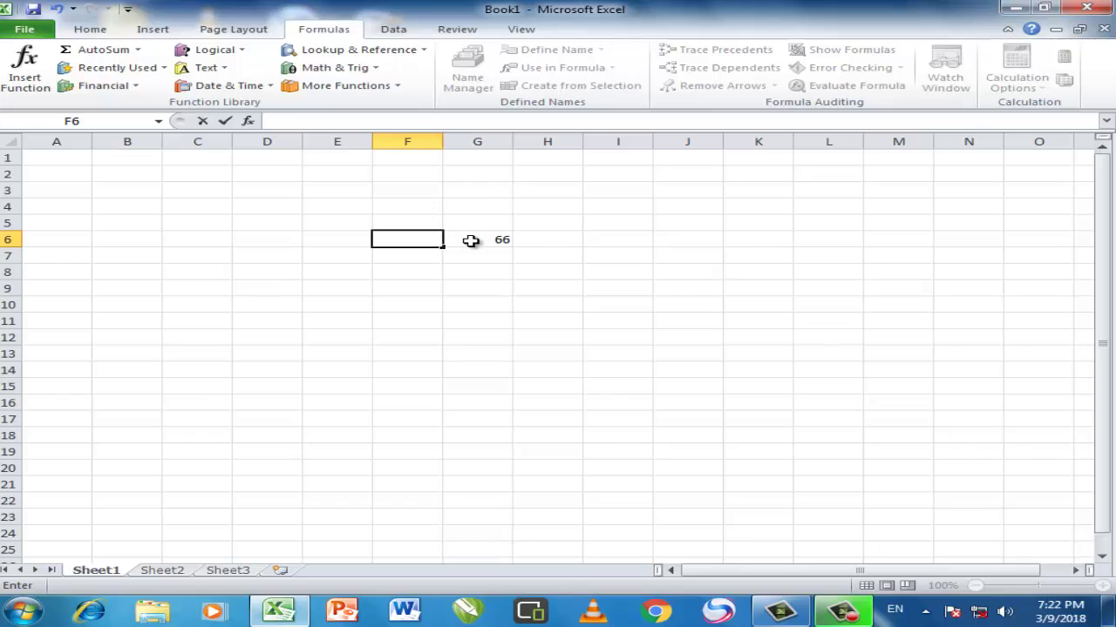
# - Clear the contents of cell G6
pyautogui.click(473, 239)
pyautogui.press('BackSpace')
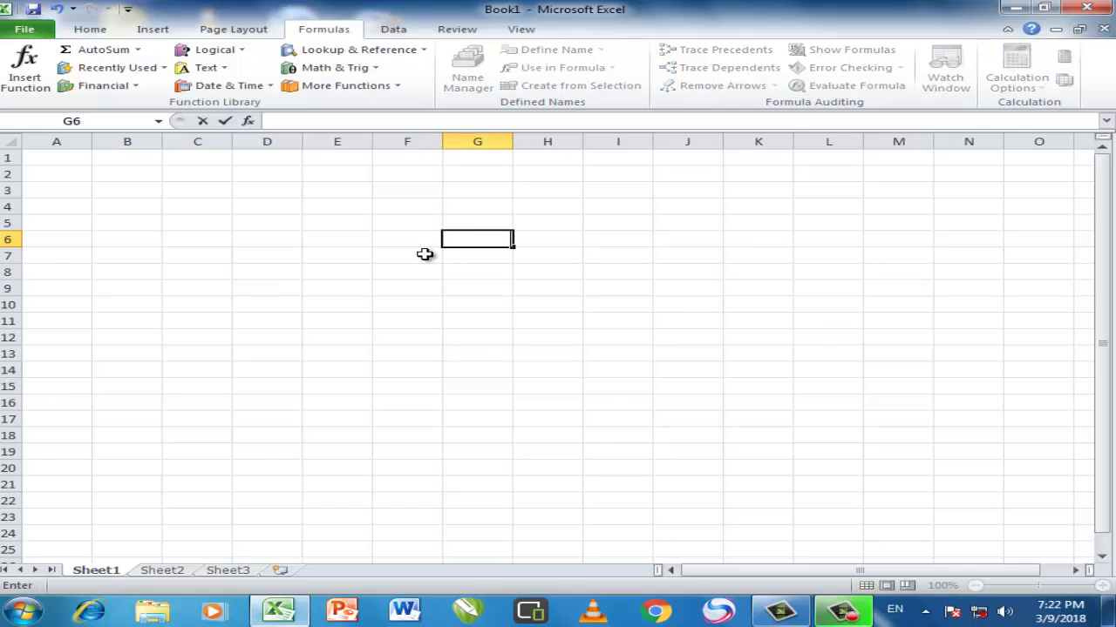
pyautogui.click(362, 87)
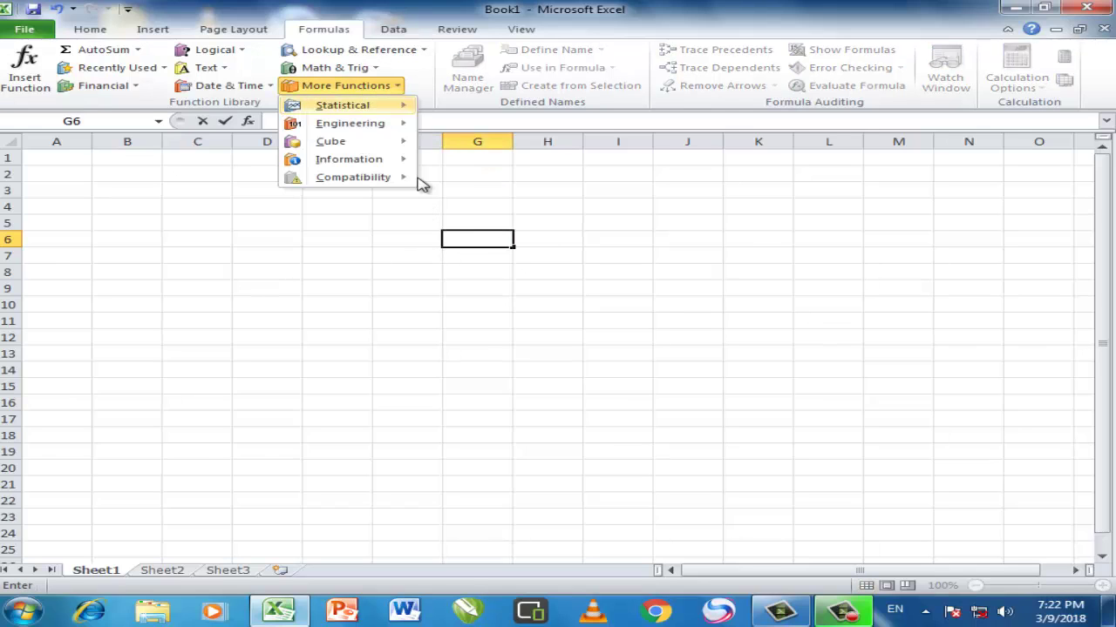
pyautogui.press('Escape')
# - Define the name XYZ with Workbook scope for cell F7
pyautogui.click(420, 253)
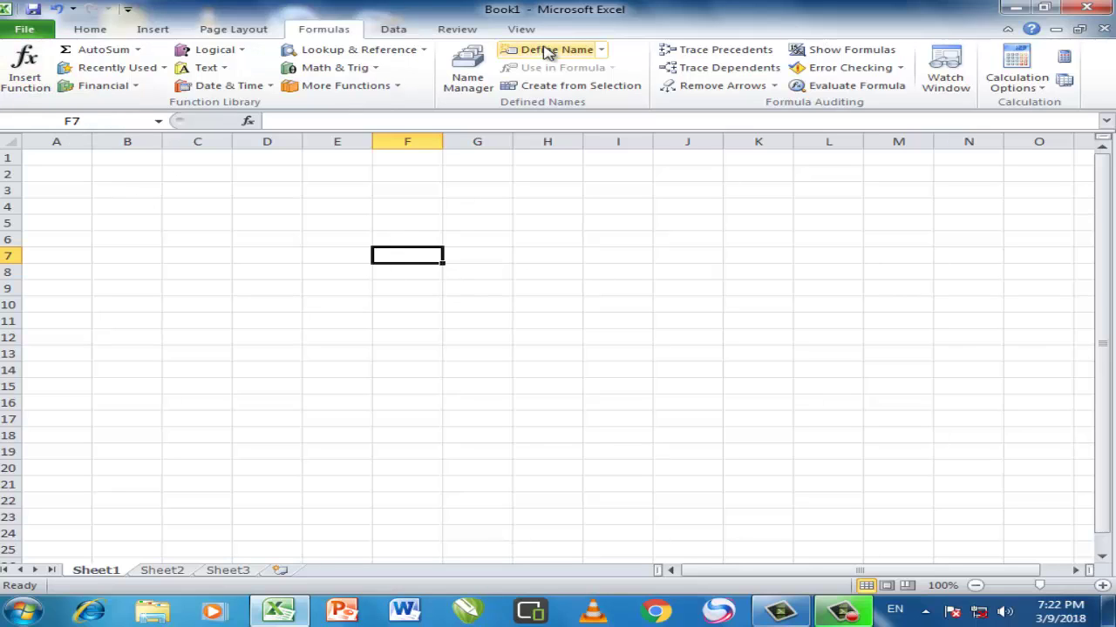
pyautogui.click(601, 50)
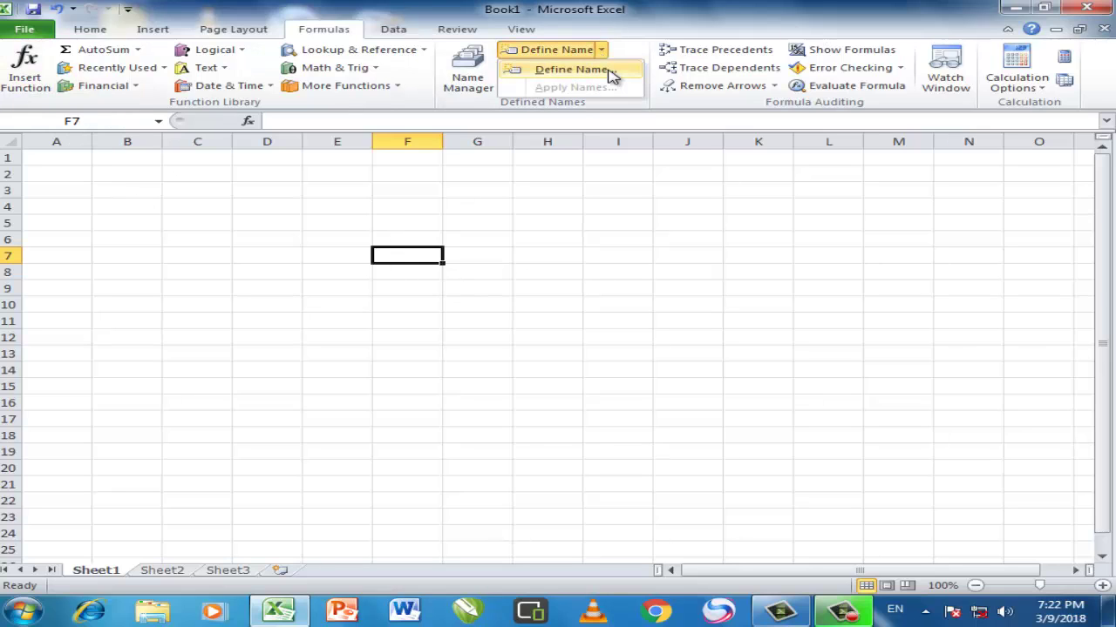
pyautogui.click(608, 70)
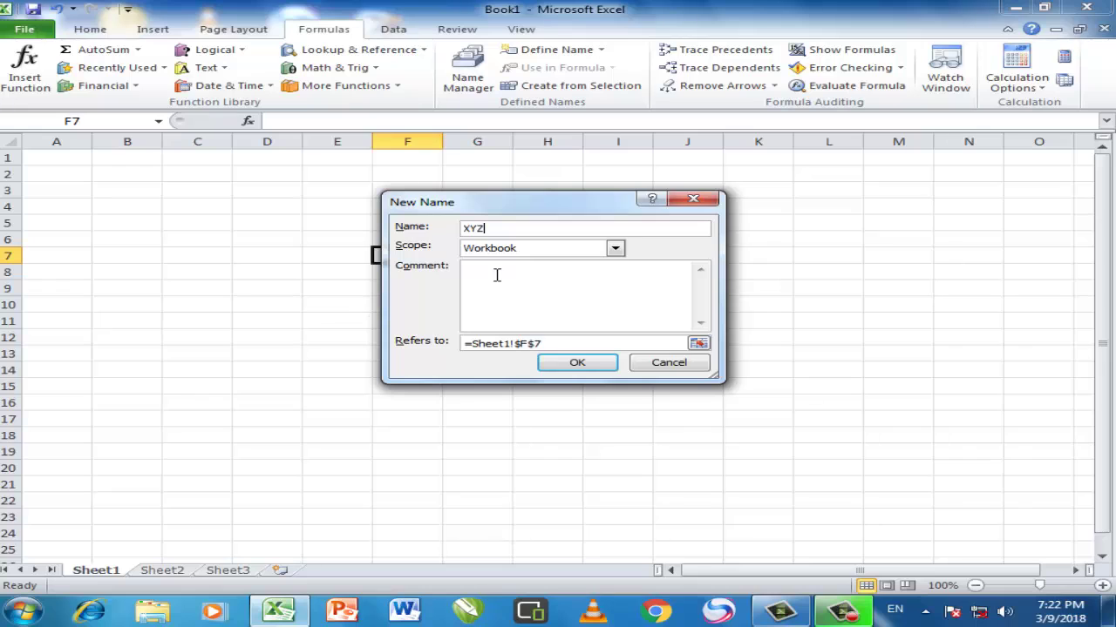
pyautogui.click(577, 362)
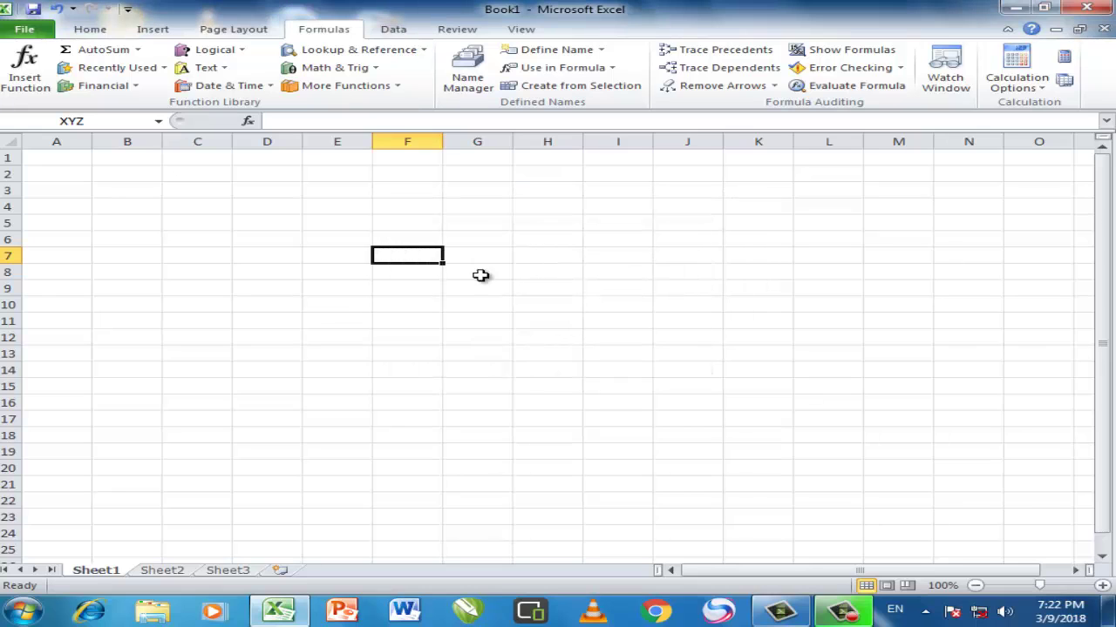
# - Define the name ABC with Workbook scope for cell G7
pyautogui.click(472, 255)
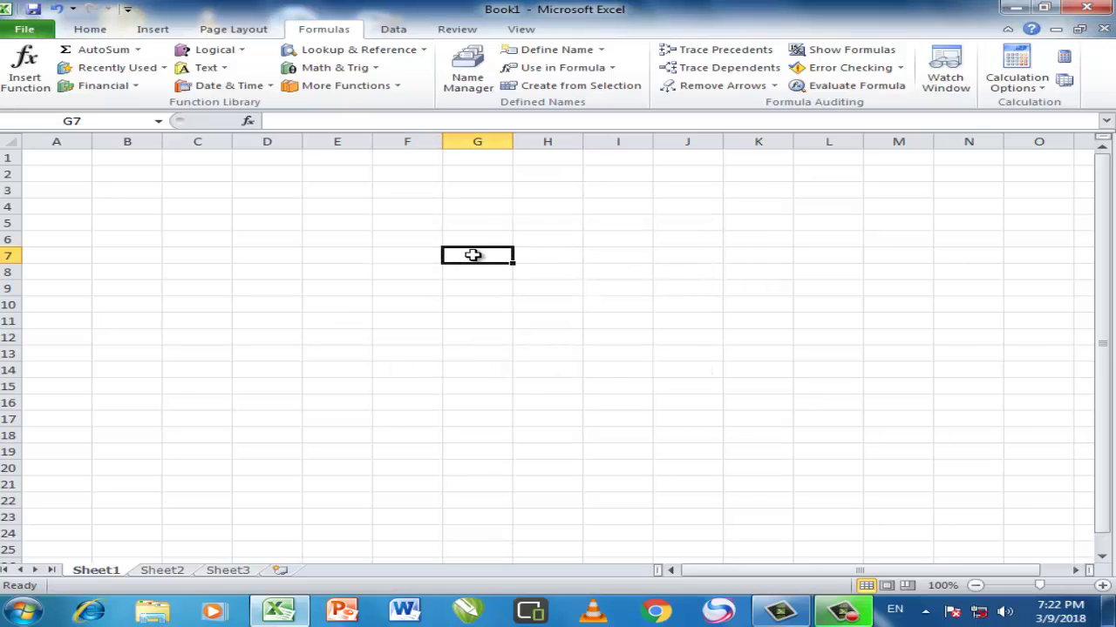
pyautogui.click(600, 50)
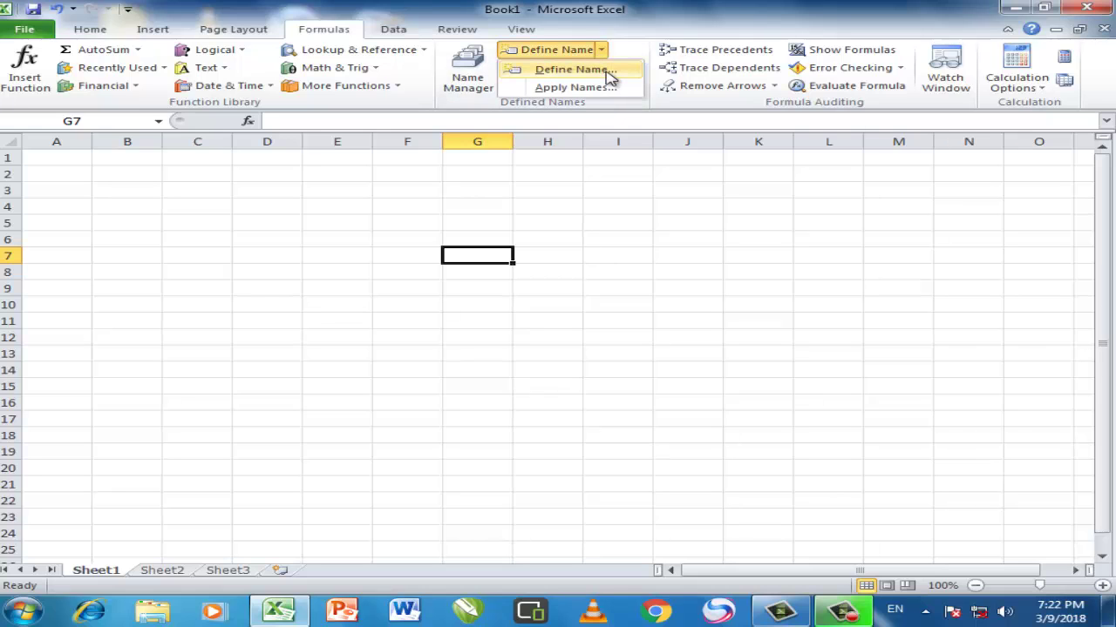
pyautogui.click(609, 75)
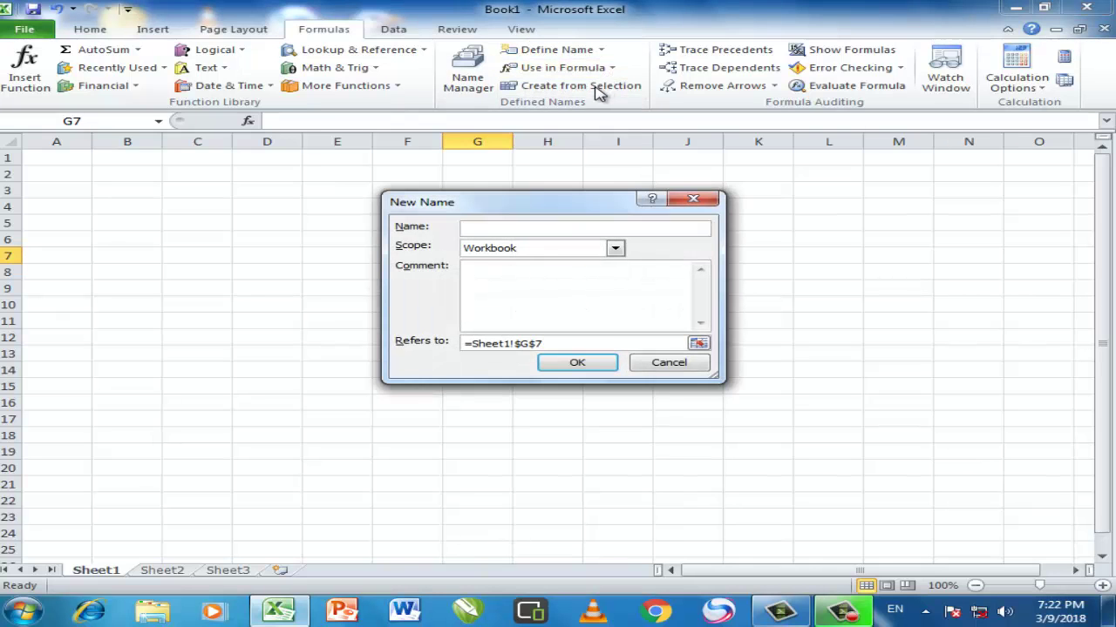
pyautogui.write('ABC')
pyautogui.click(561, 362)
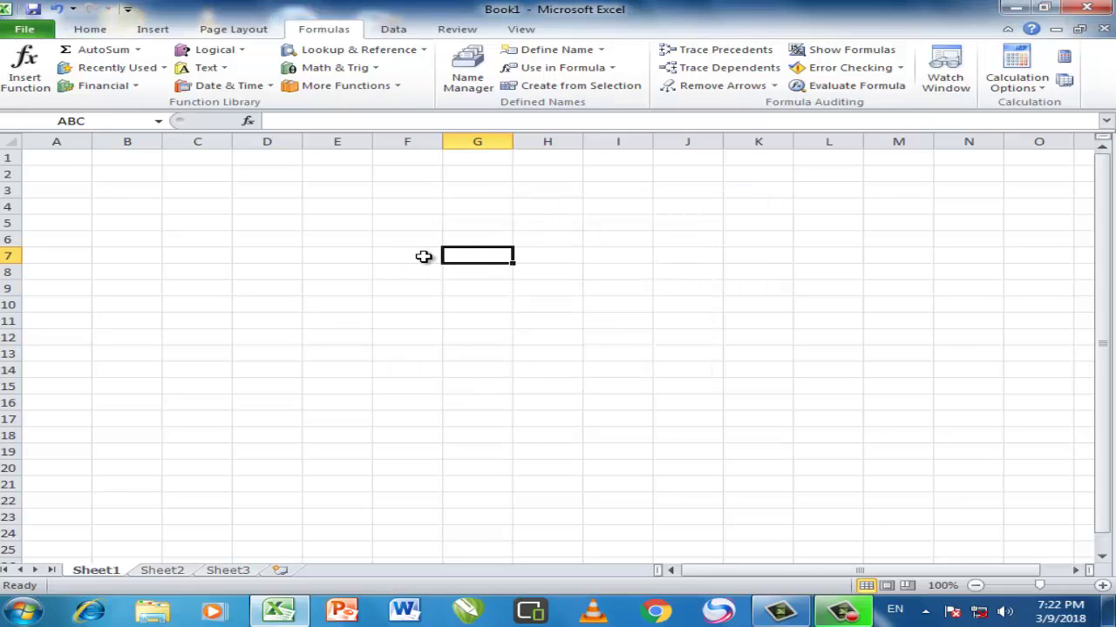
# - Check the names of cells F7 and G7 and review both entries in the Name Manager
pyautogui.click(425, 256)
pyautogui.click(466, 253)
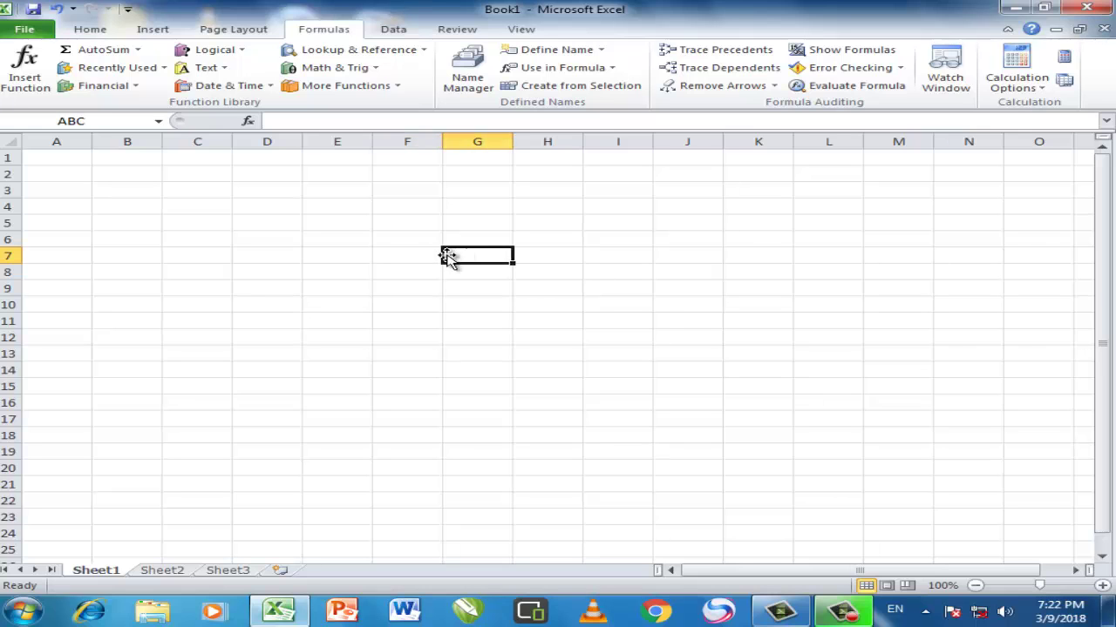
pyautogui.click(469, 78)
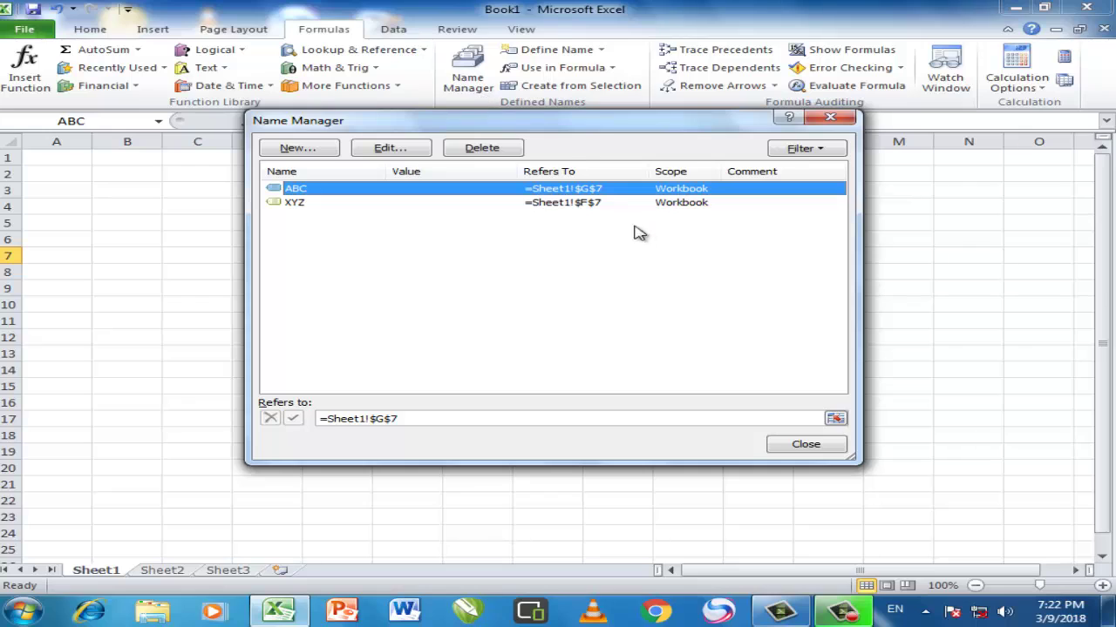
pyautogui.click(524, 206)
pyautogui.click(525, 190)
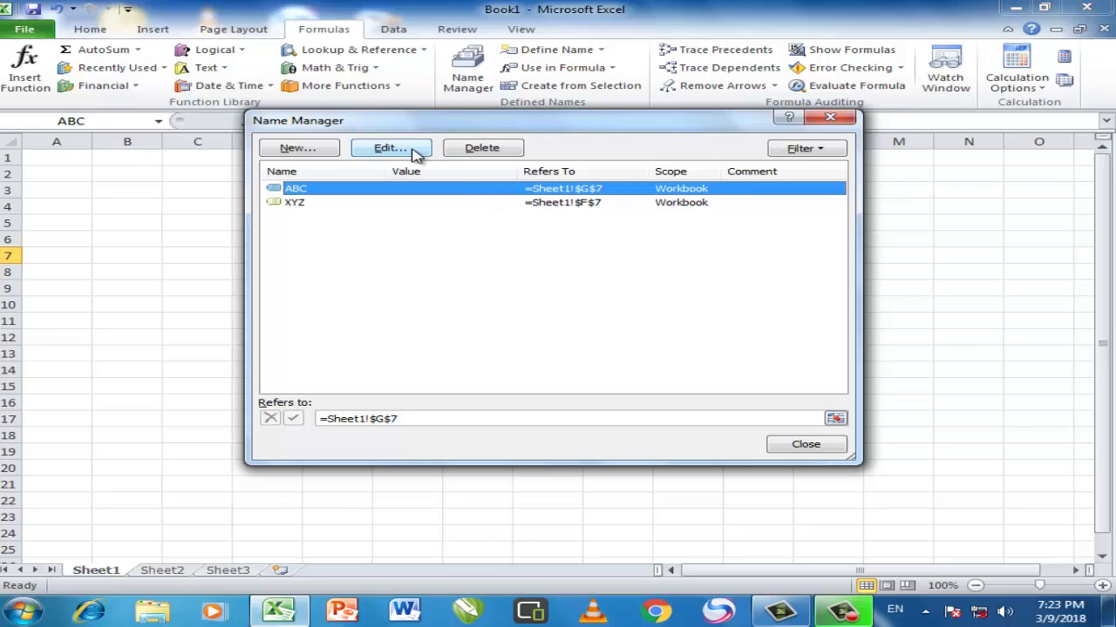
pyautogui.click(831, 119)
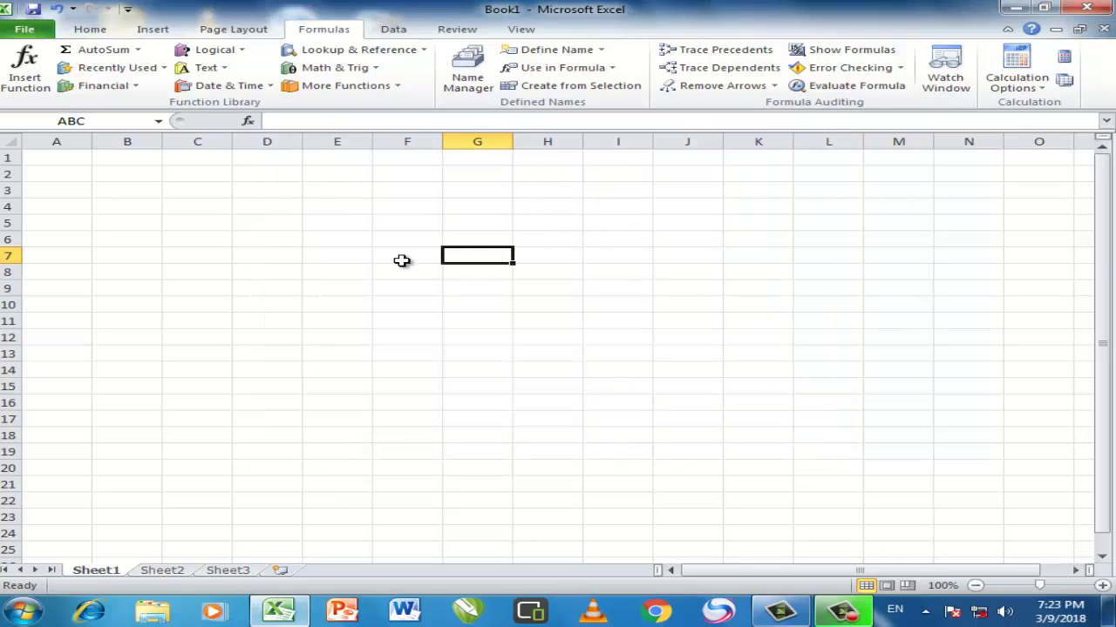
# - Enter the formula =(XYZ+ABC) in cell F8 to add the two named cells
pyautogui.click(419, 275)
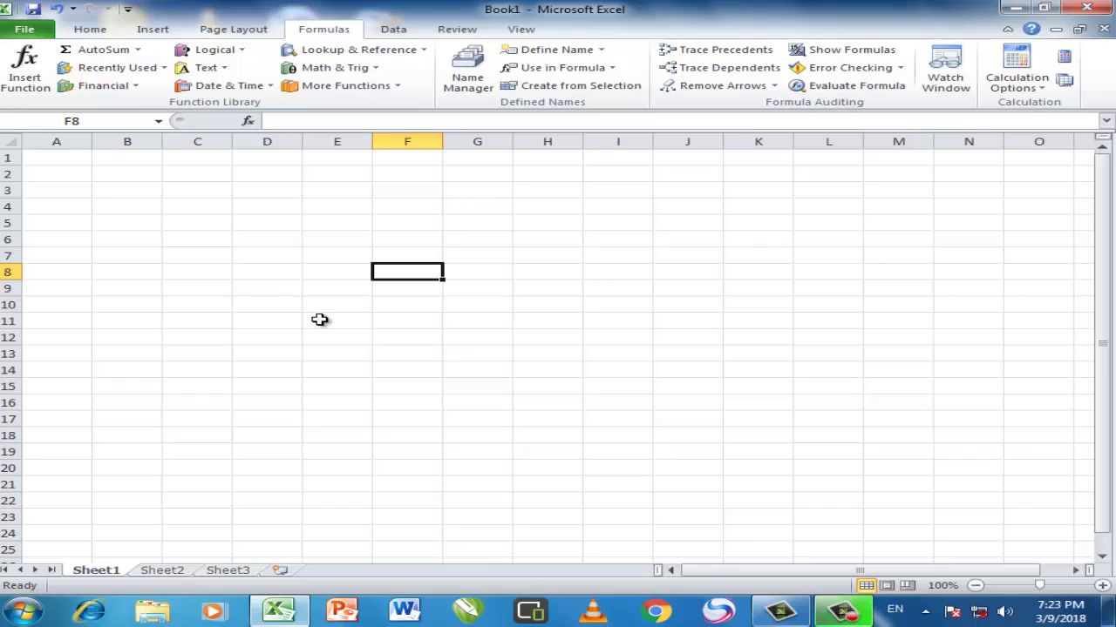
pyautogui.write('=')
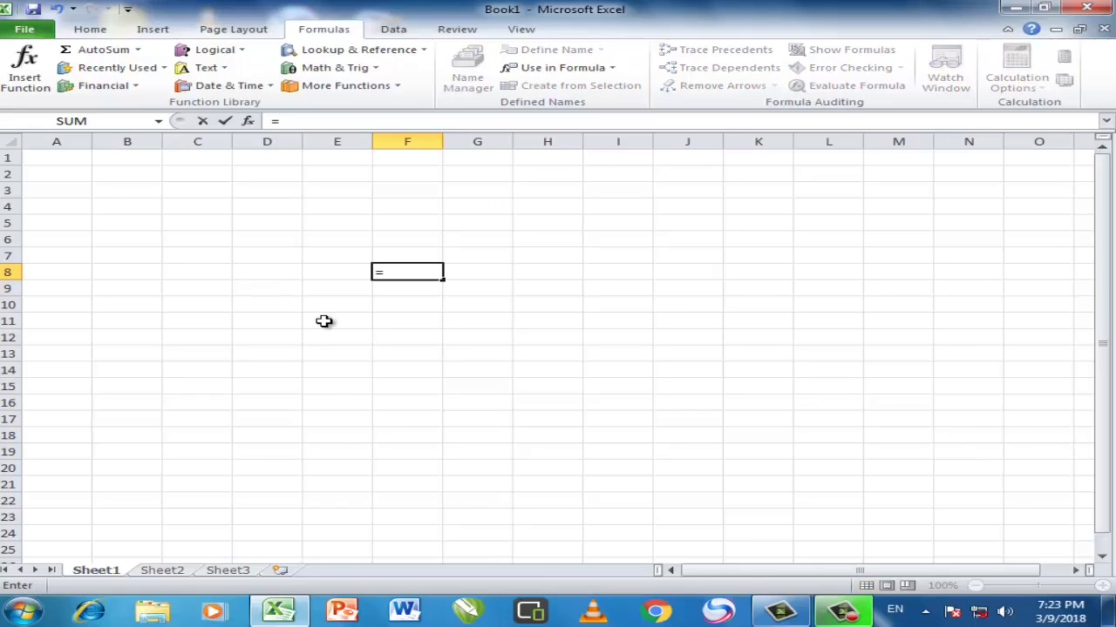
pyautogui.write('(X')
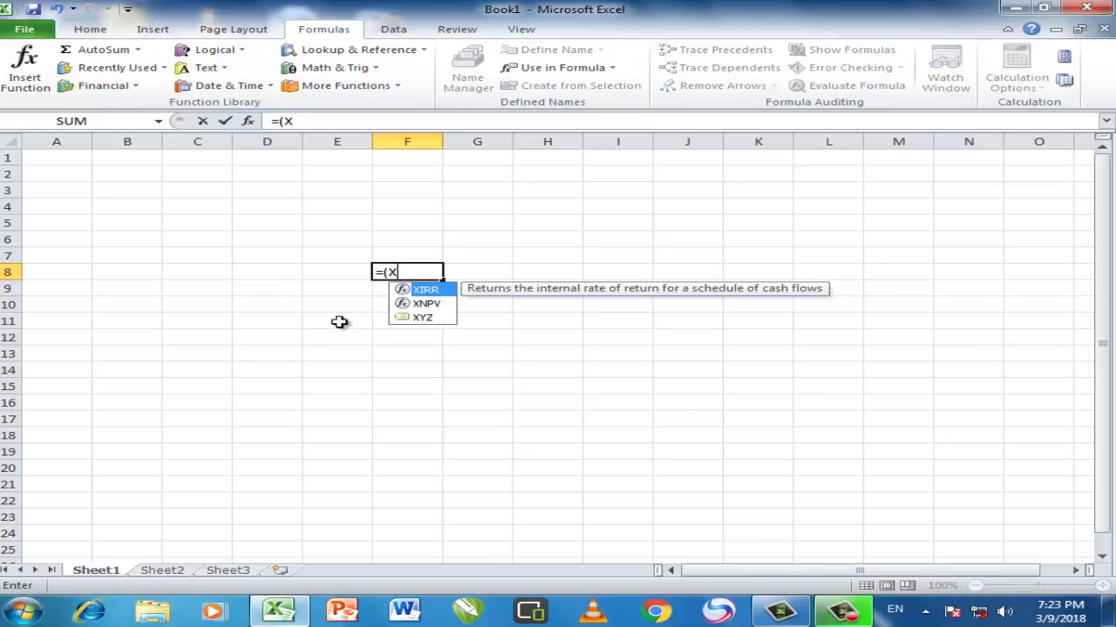
pyautogui.write('YZ')
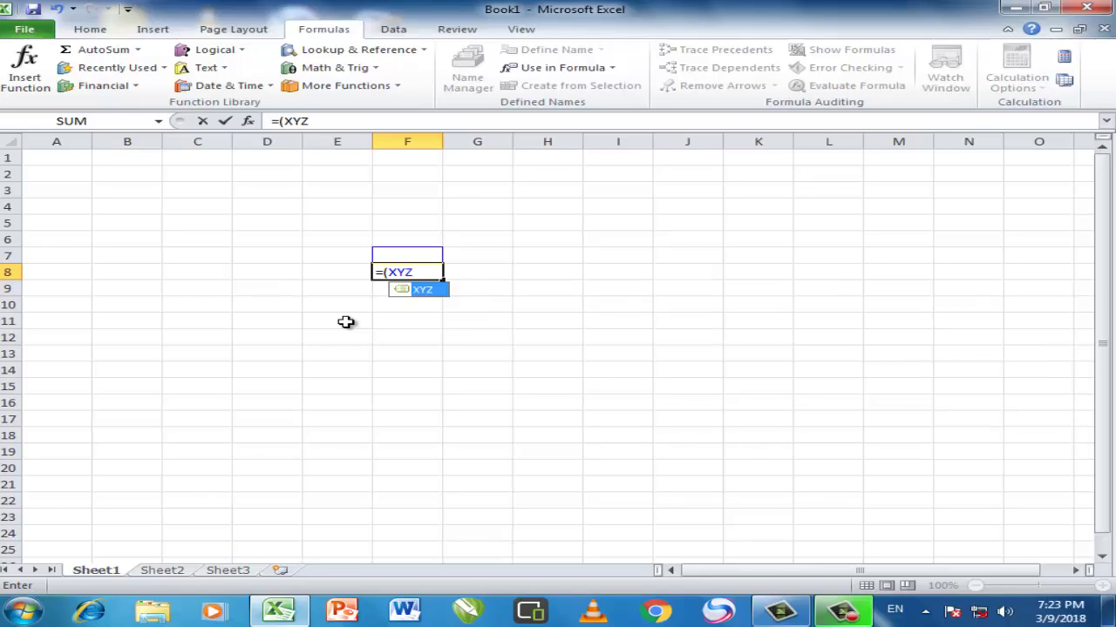
pyautogui.write('+A')
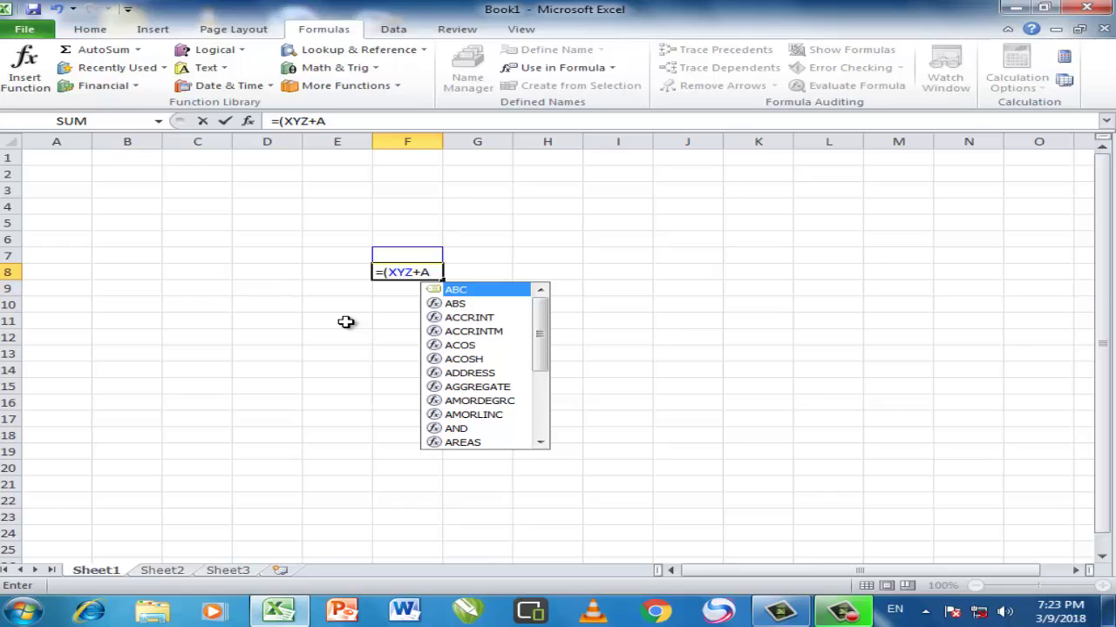
pyautogui.write('BC')
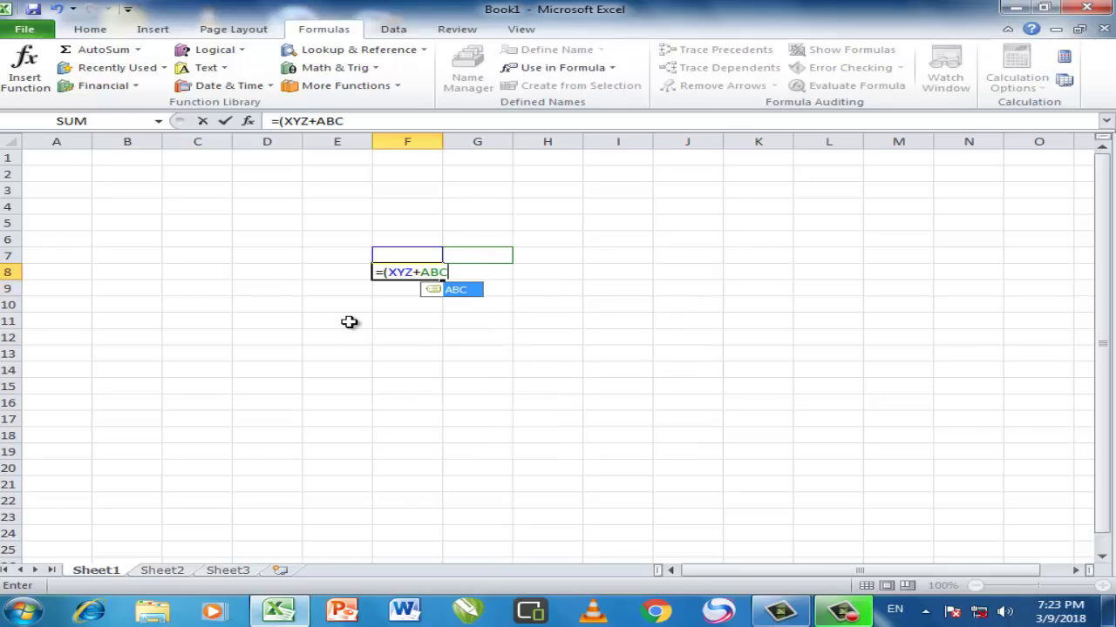
pyautogui.write(')')
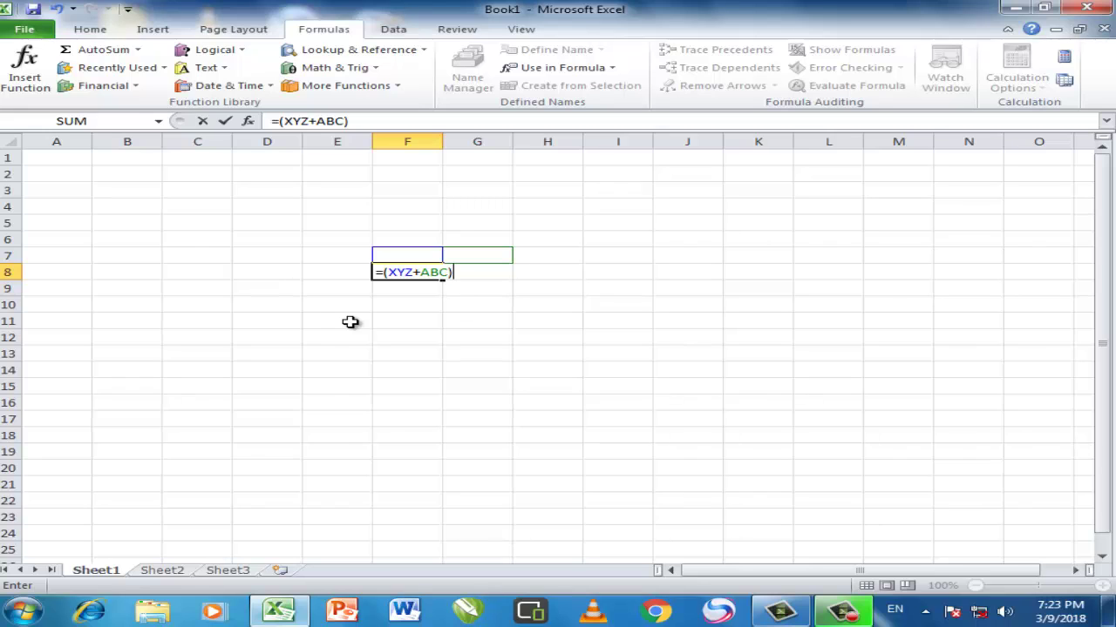
pyautogui.press('Return')
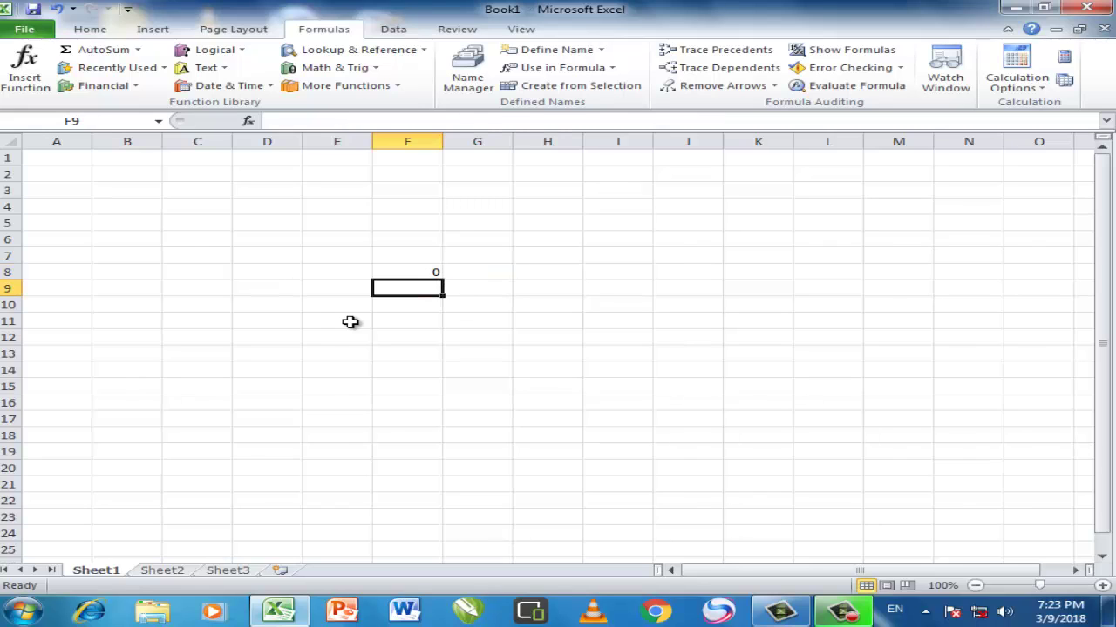
# - Enter 34 in the cell named XYZ and 54 in the cell named ABC
pyautogui.click(413, 253)
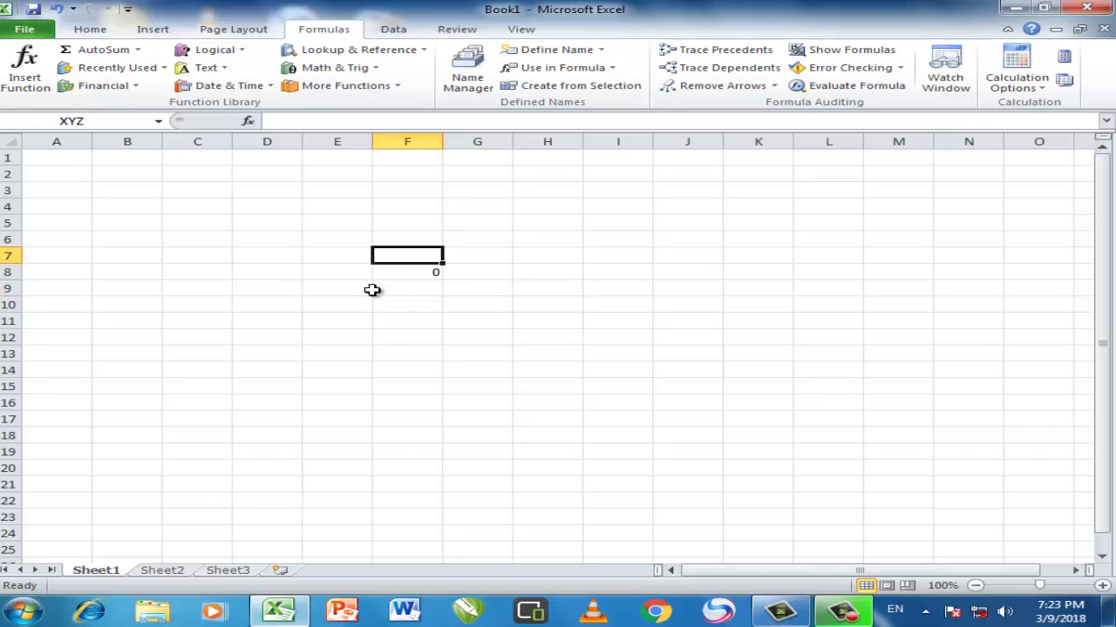
pyautogui.write('34')
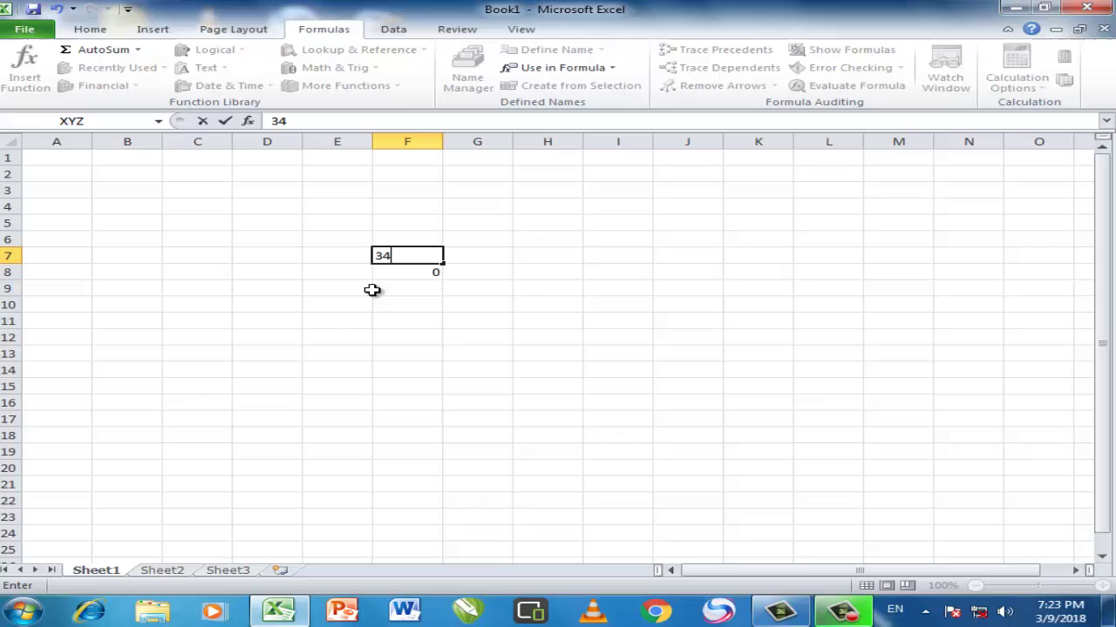
pyautogui.click(495, 258)
pyautogui.write('54')
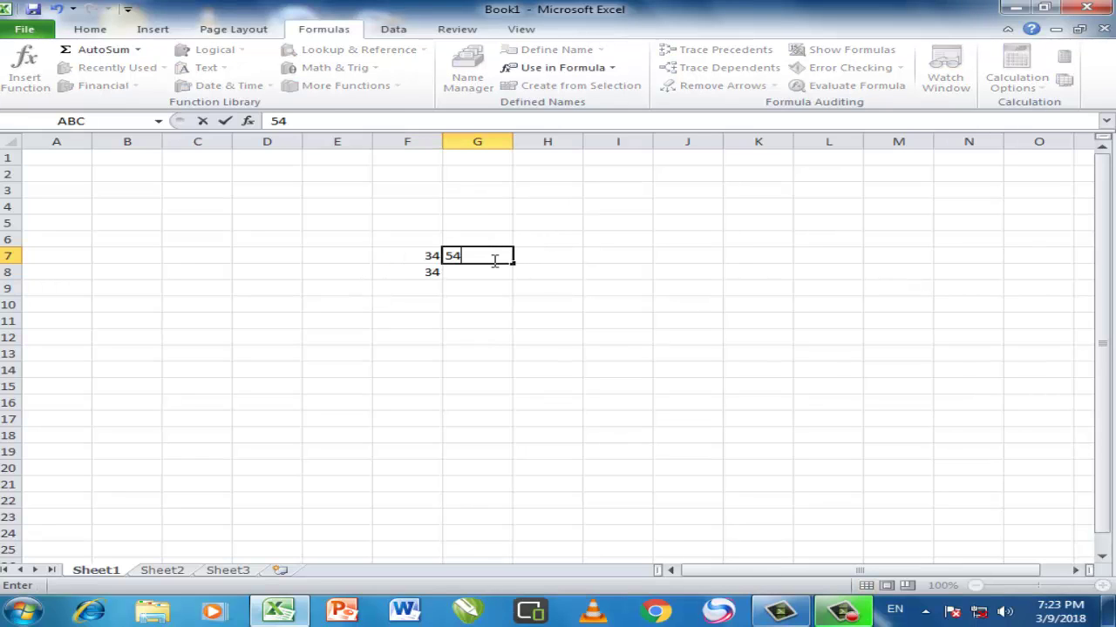
pyautogui.click(455, 278)
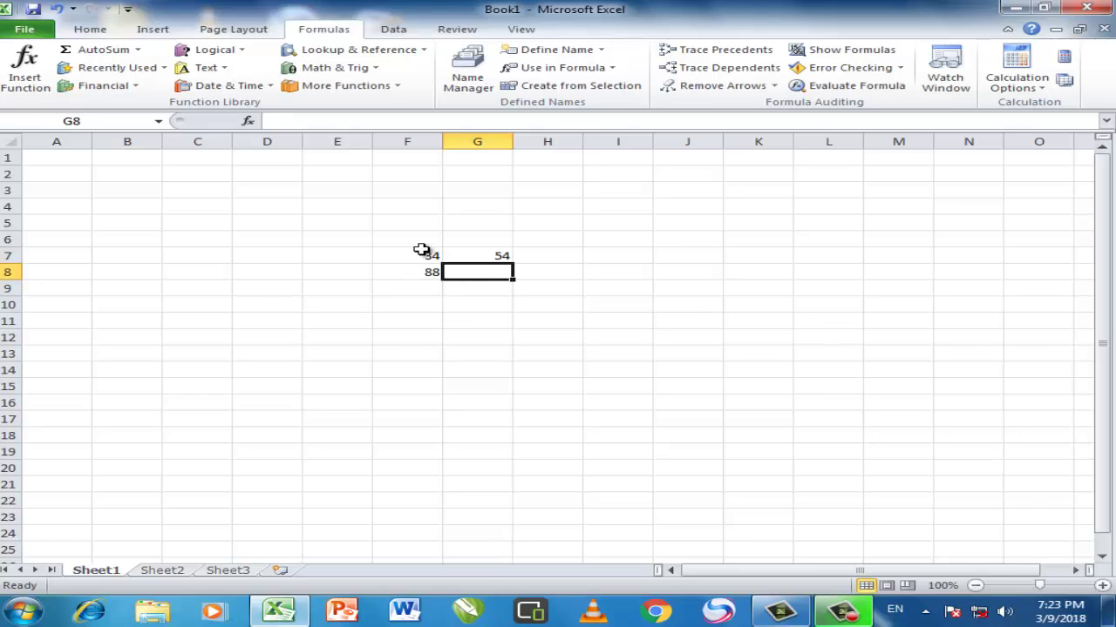
# - Inspect the values held by the names XYZ and ABC in the Name Manager
pyautogui.click(420, 254)
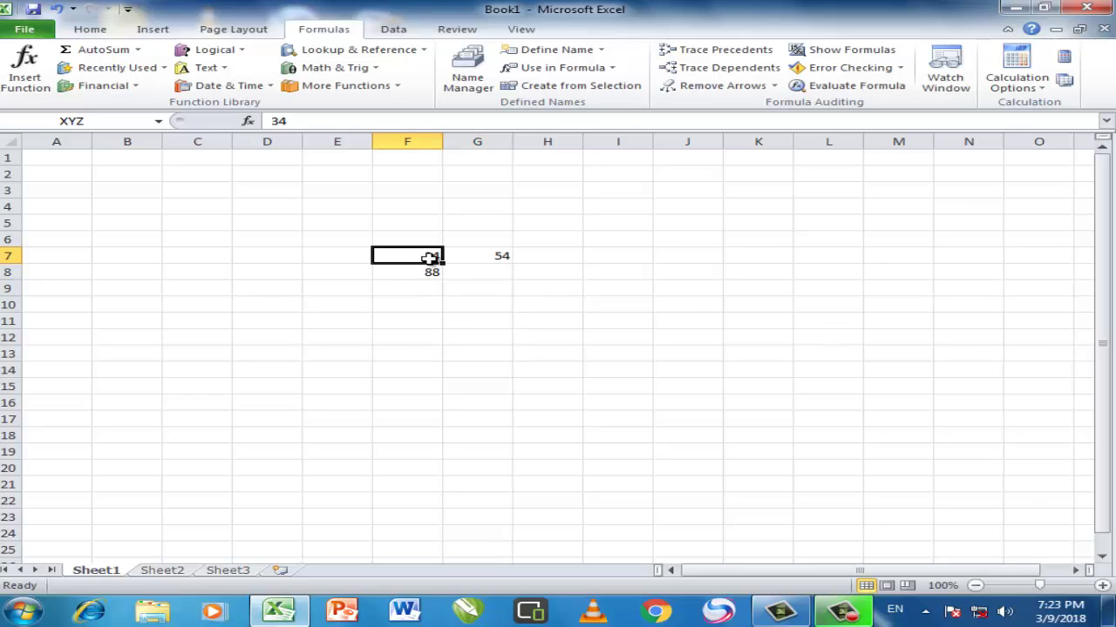
pyautogui.click(471, 275)
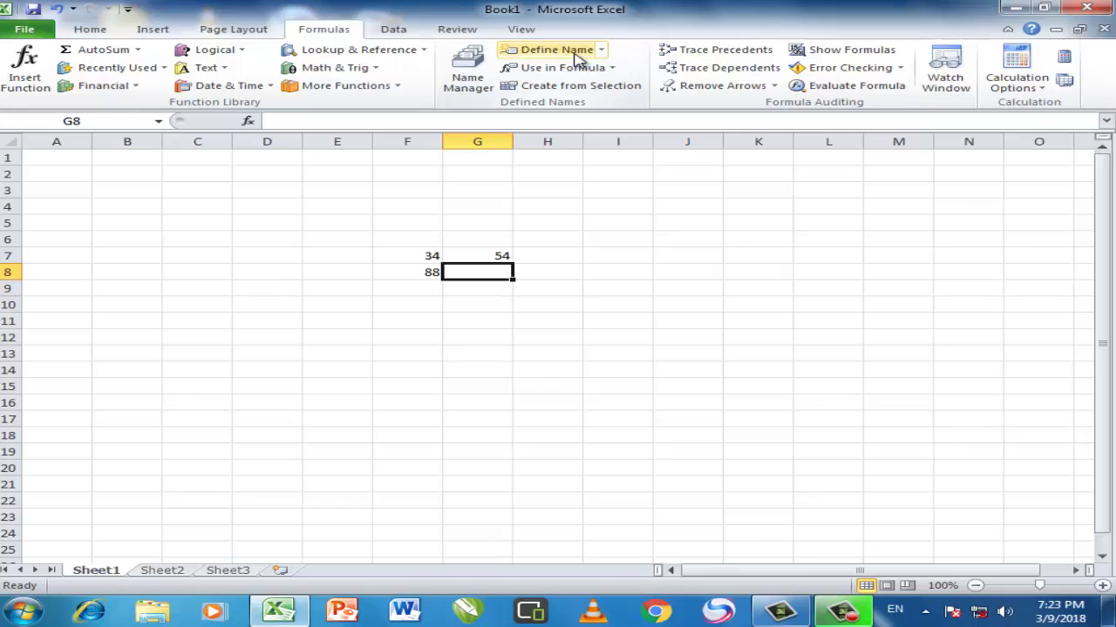
pyautogui.click(476, 87)
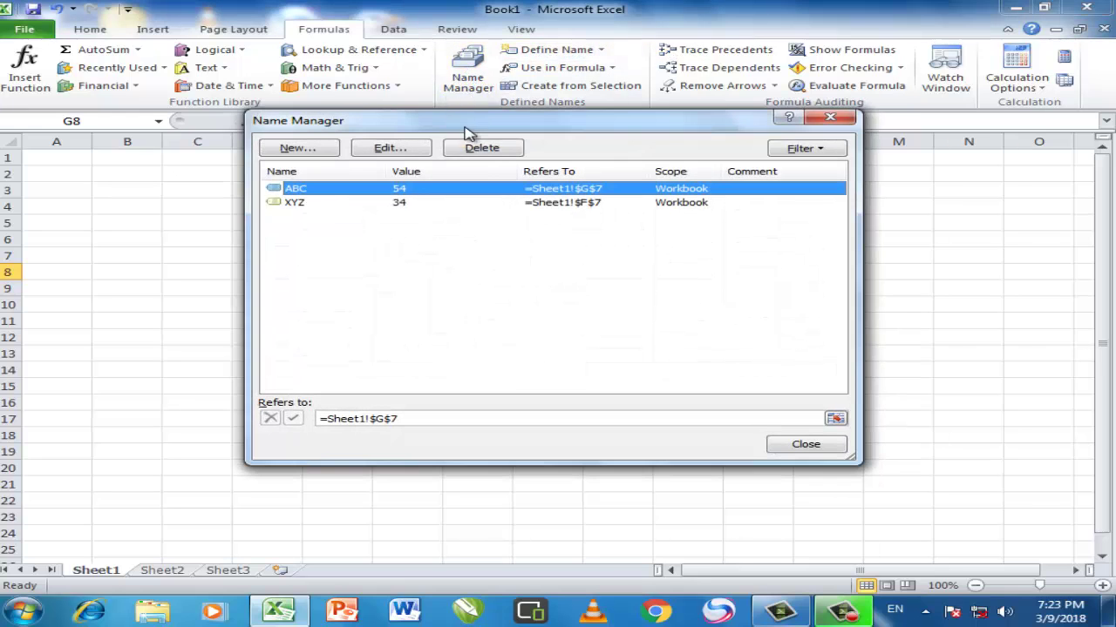
pyautogui.click(401, 209)
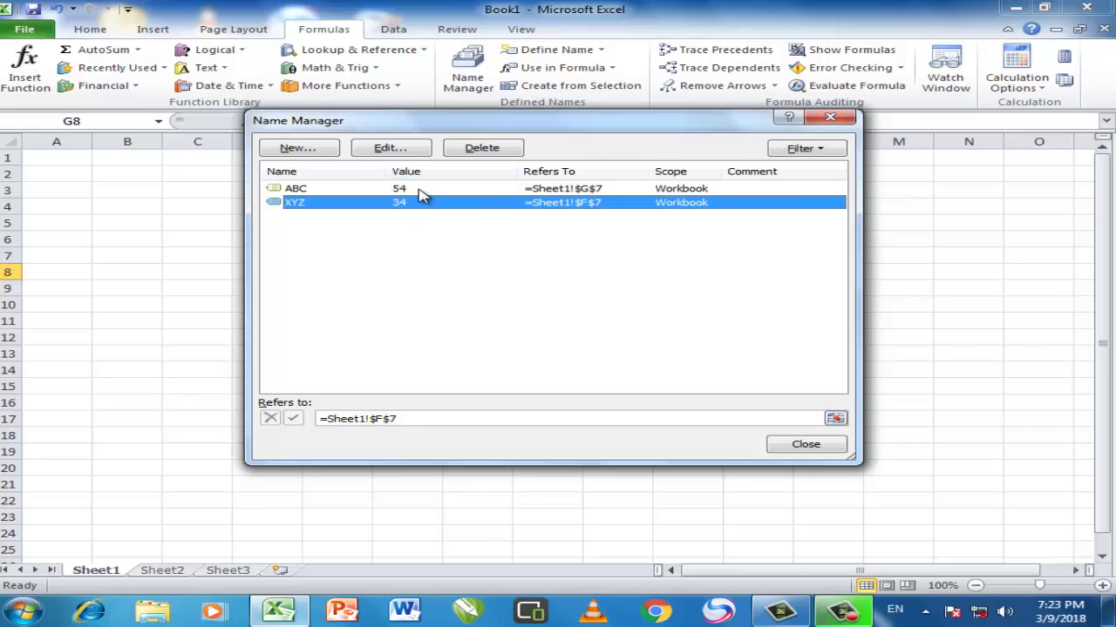
pyautogui.click(419, 193)
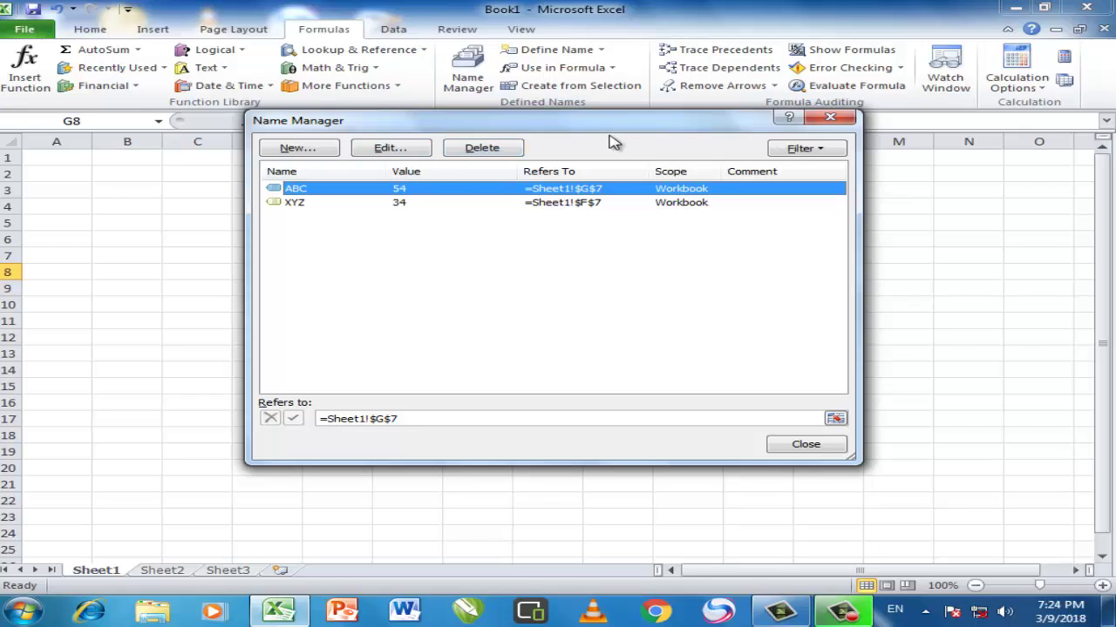
pyautogui.click(832, 117)
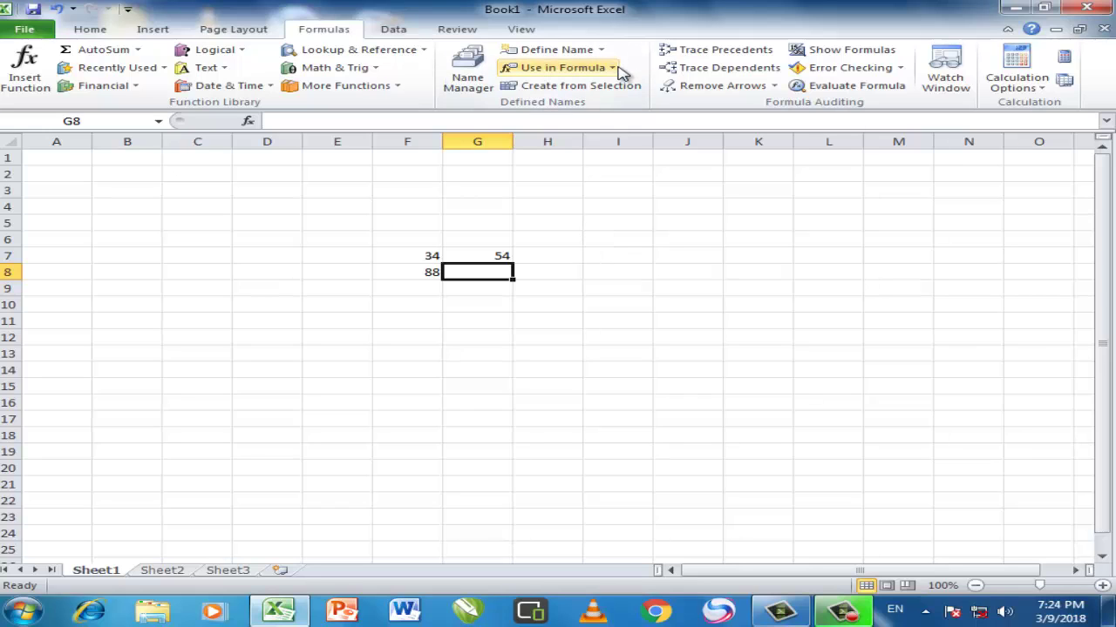
# - Enter the formula =XYZ+44 in cell G8, inserting the defined name XYZ with Use in Formula
pyautogui.click(615, 70)
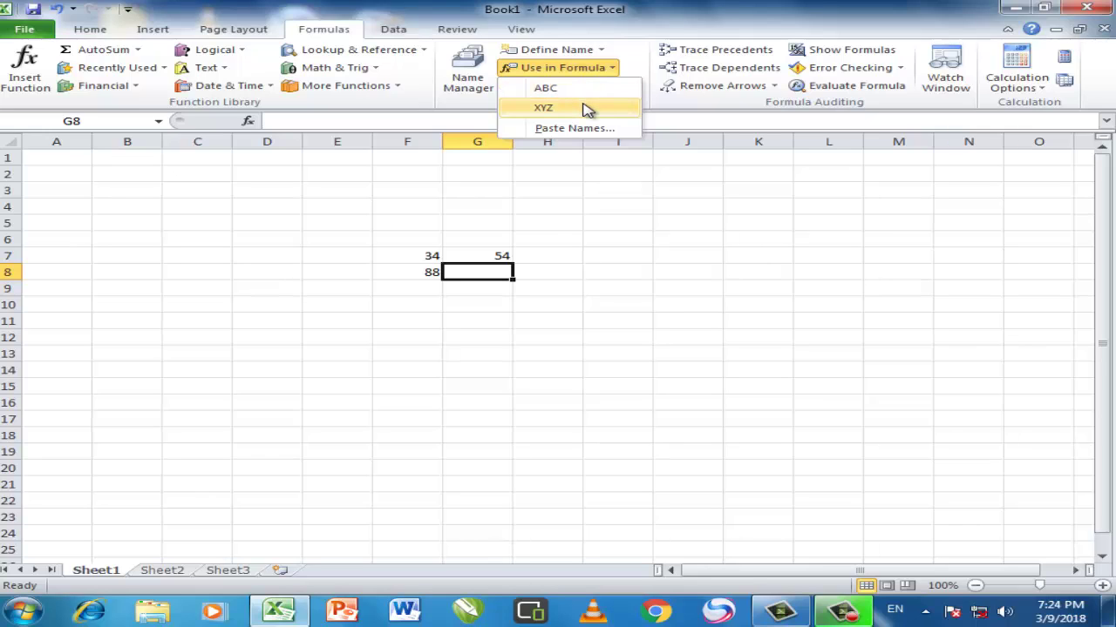
pyautogui.click(586, 108)
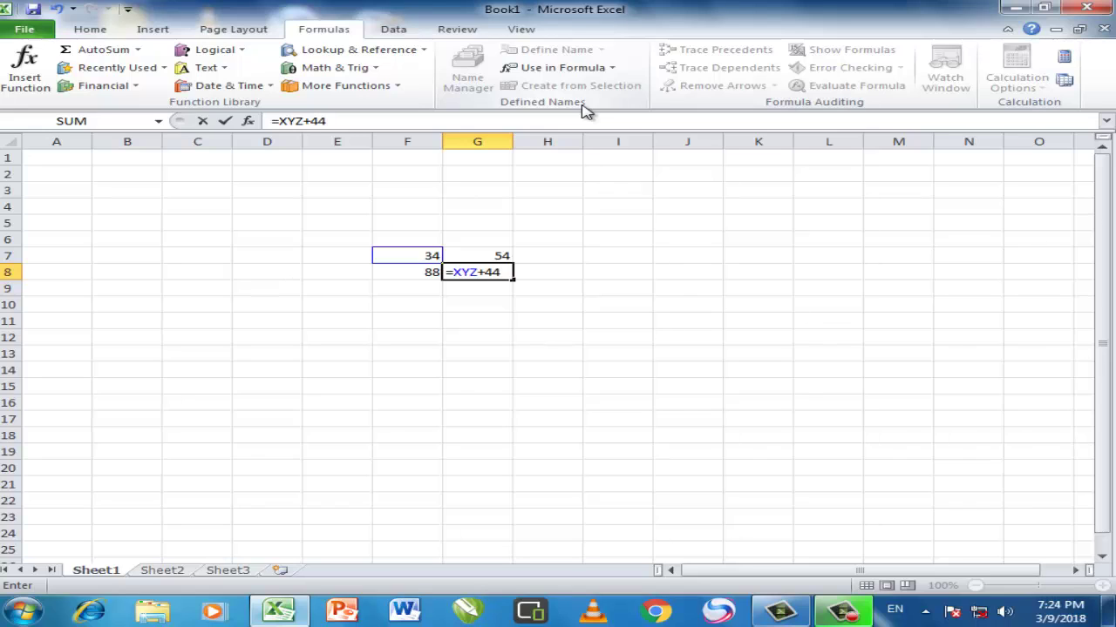
pyautogui.press('Return')
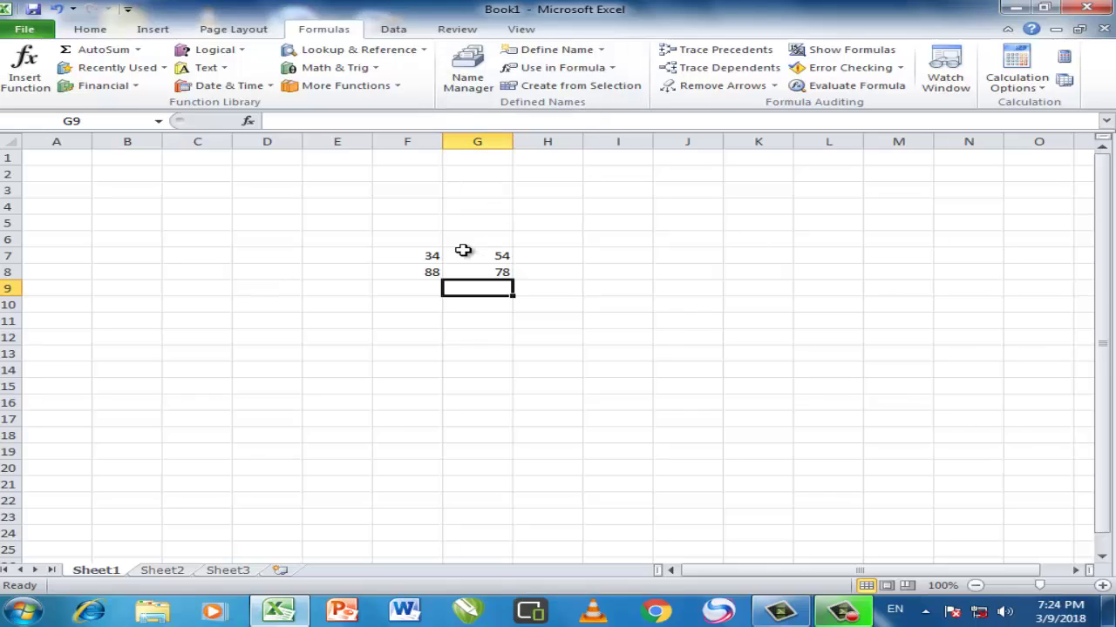
# - Enter the values 23, 45, 3345, 54, 33 and 22 in cells E8 to E13
pyautogui.click(480, 272)
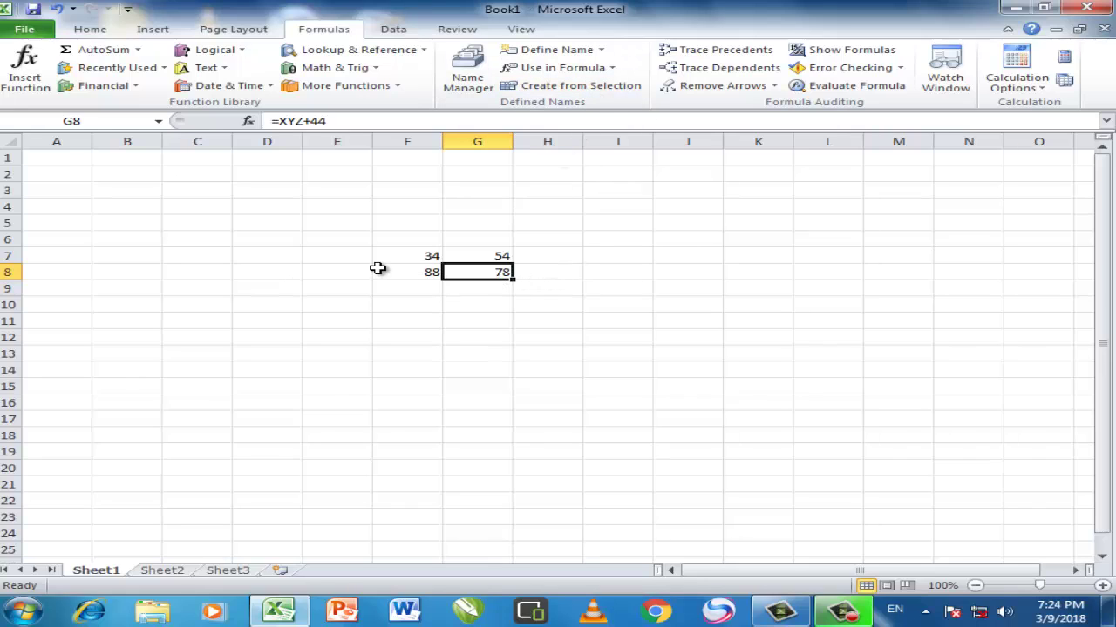
pyautogui.click(338, 267)
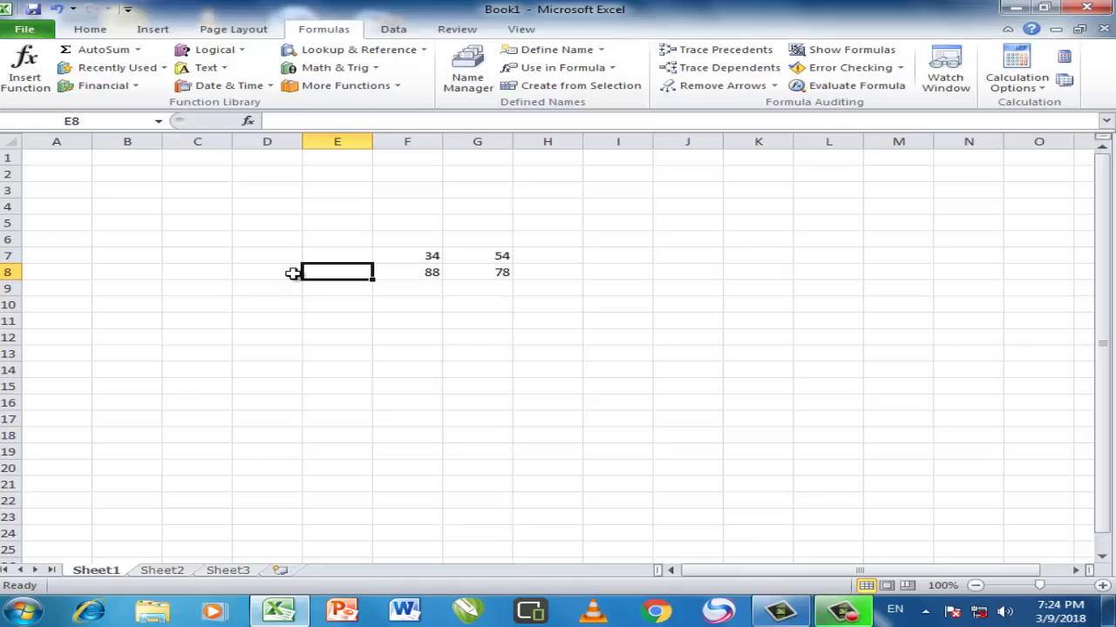
pyautogui.write('23')
pyautogui.press('Return')
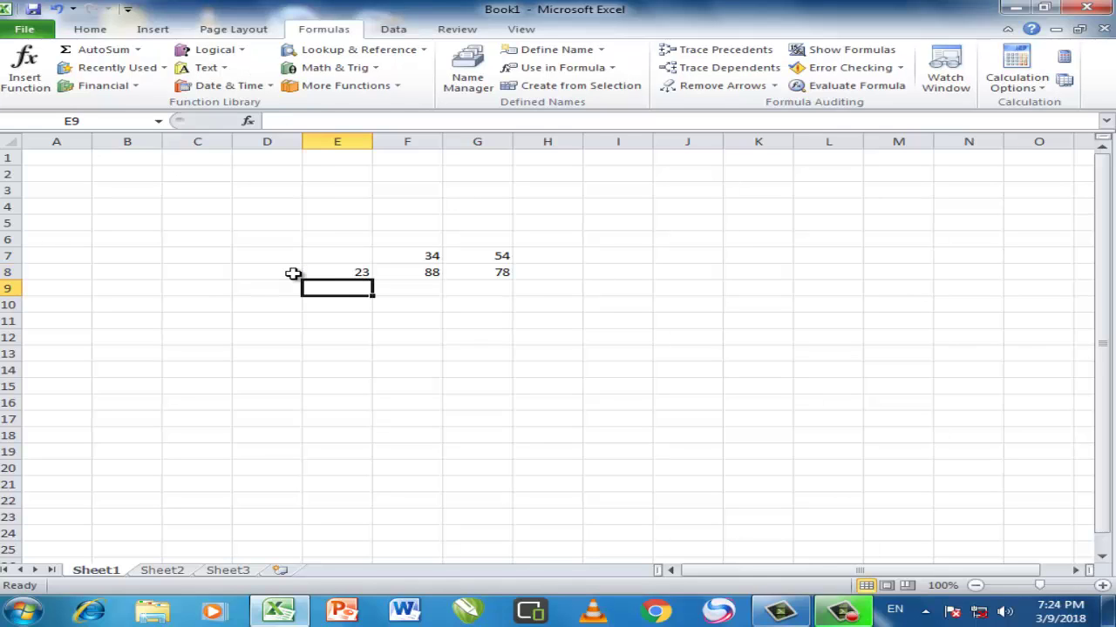
pyautogui.write('45')
pyautogui.press('Return')
pyautogui.write('3345')
pyautogui.press('Return')
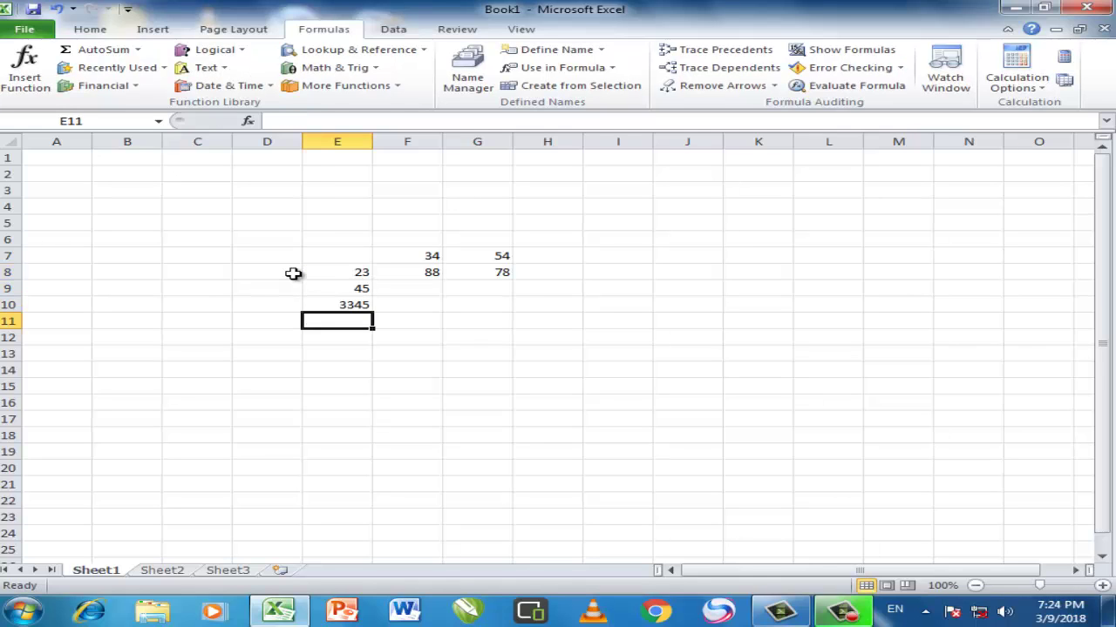
pyautogui.write('54')
pyautogui.press('Return')
pyautogui.write('33')
pyautogui.press('Return')
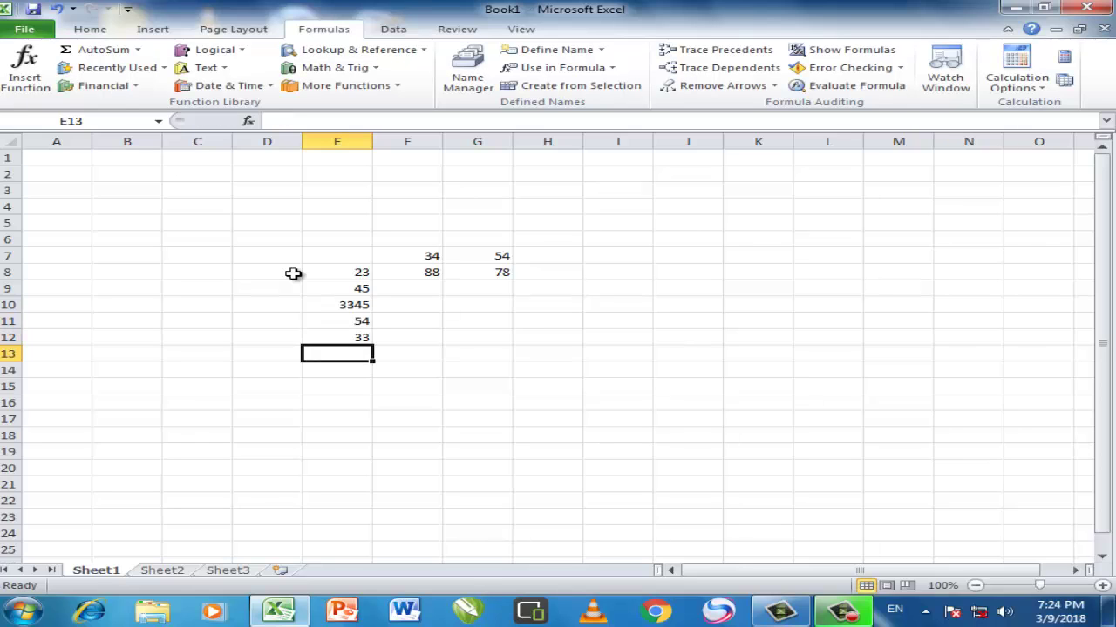
pyautogui.write('22')
pyautogui.press('Return')
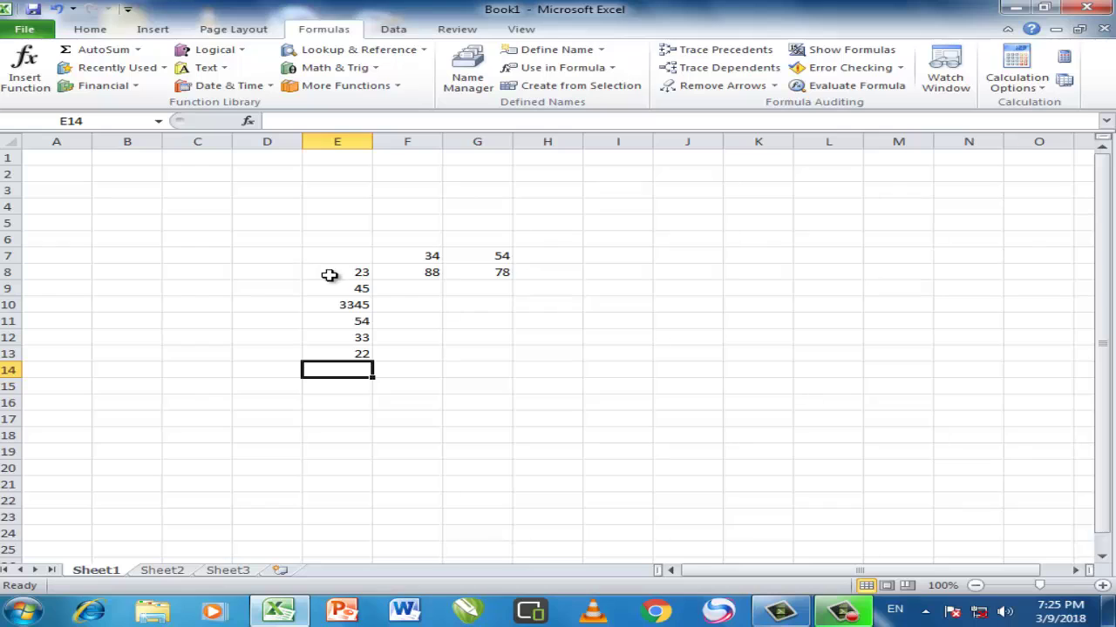
# - Total the range E8:E13 in cell E14 with AutoSum and trace the precedents of that total
pyautogui.moveTo(329, 275); pyautogui.dragTo(339, 351)
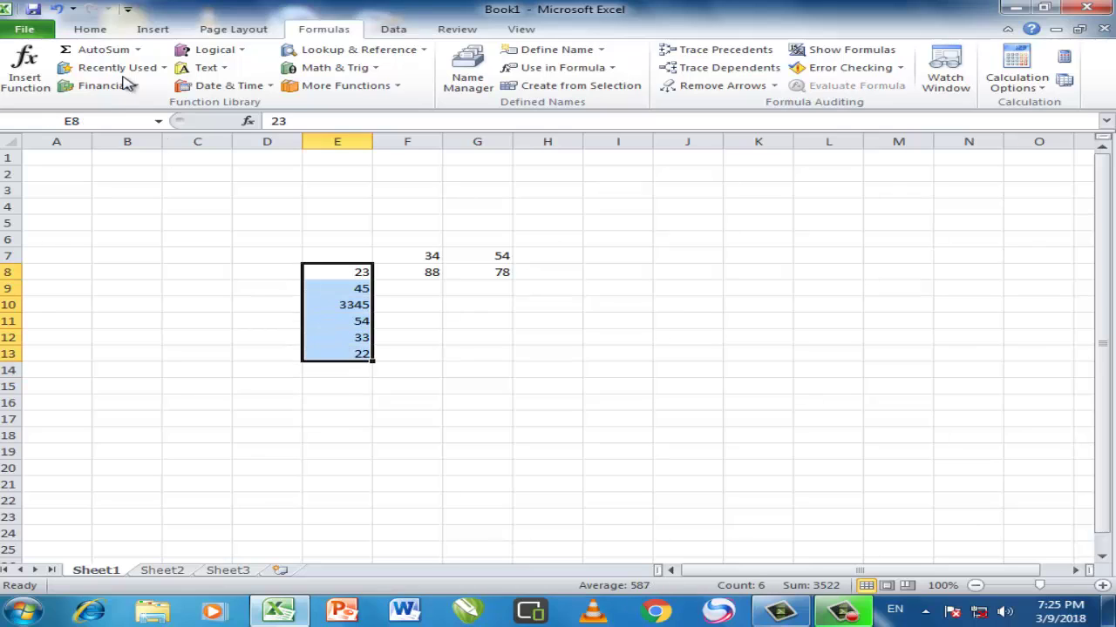
pyautogui.click(96, 49)
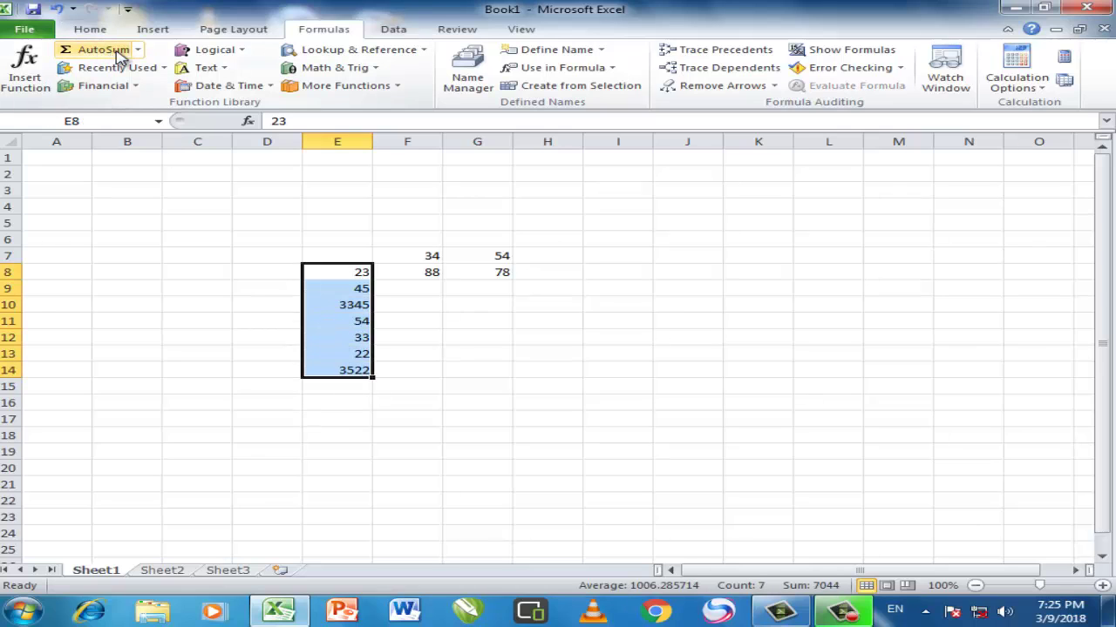
pyautogui.click(366, 399)
pyautogui.click(366, 369)
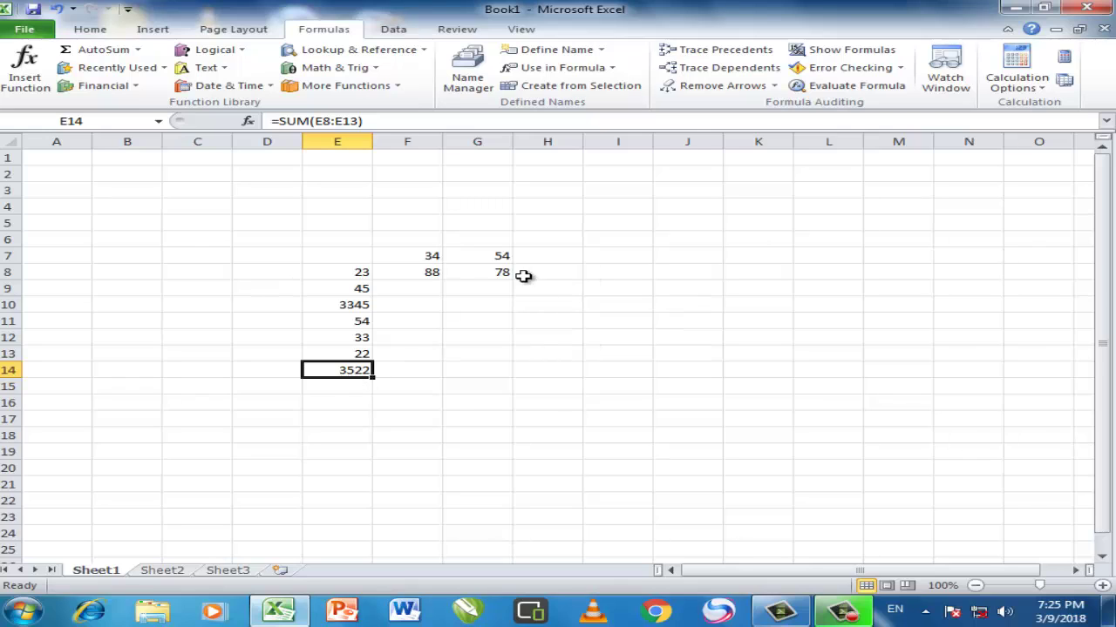
pyautogui.click(767, 52)
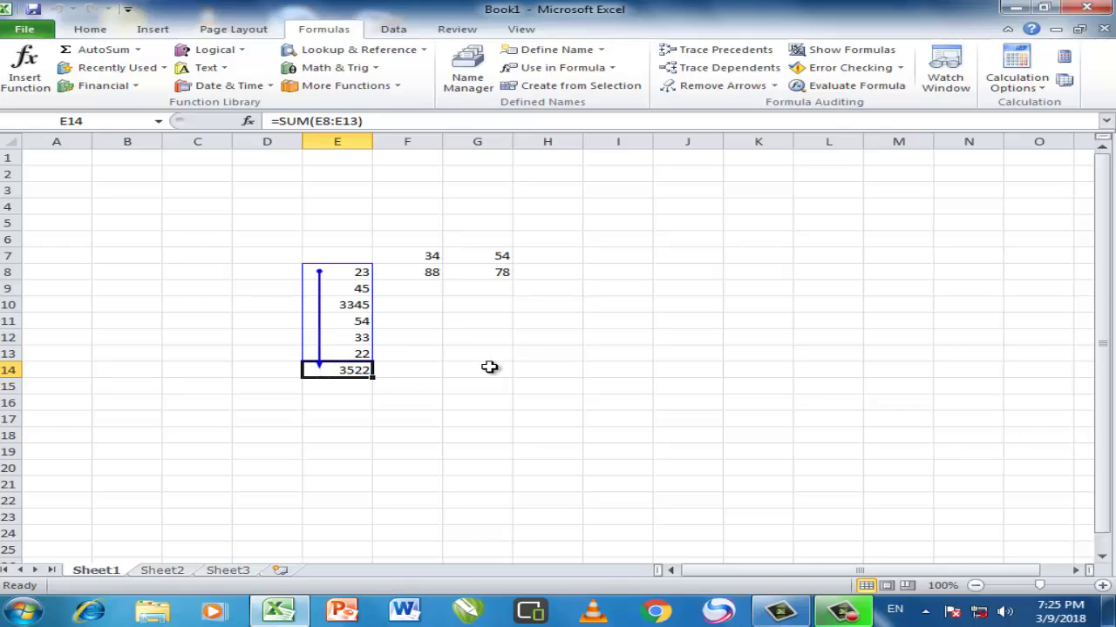
pyautogui.click(537, 373)
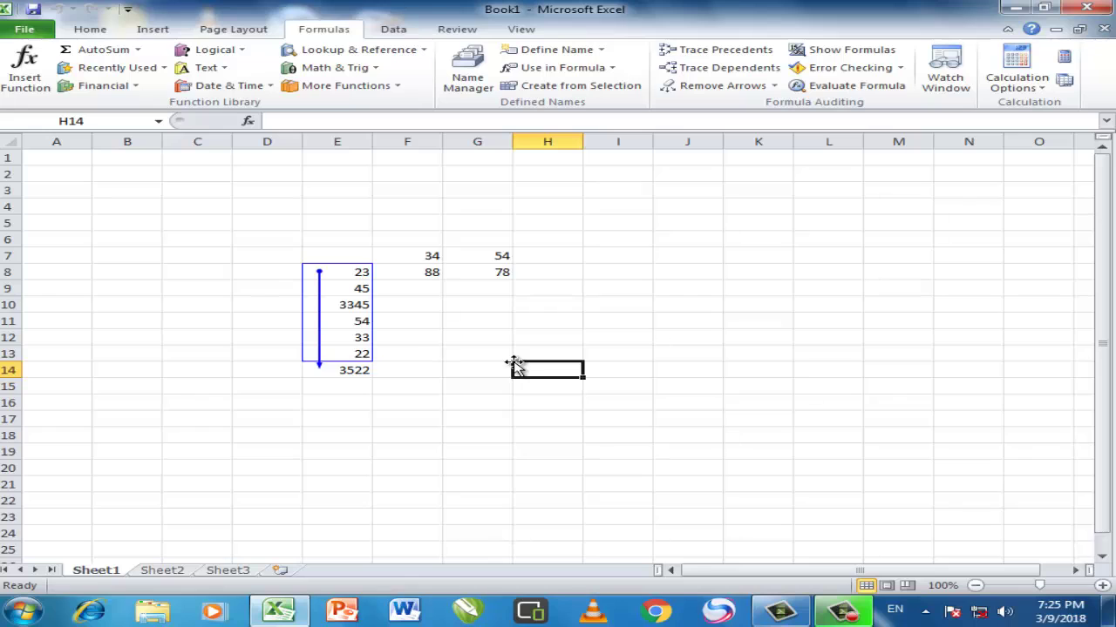
pyautogui.write('+')
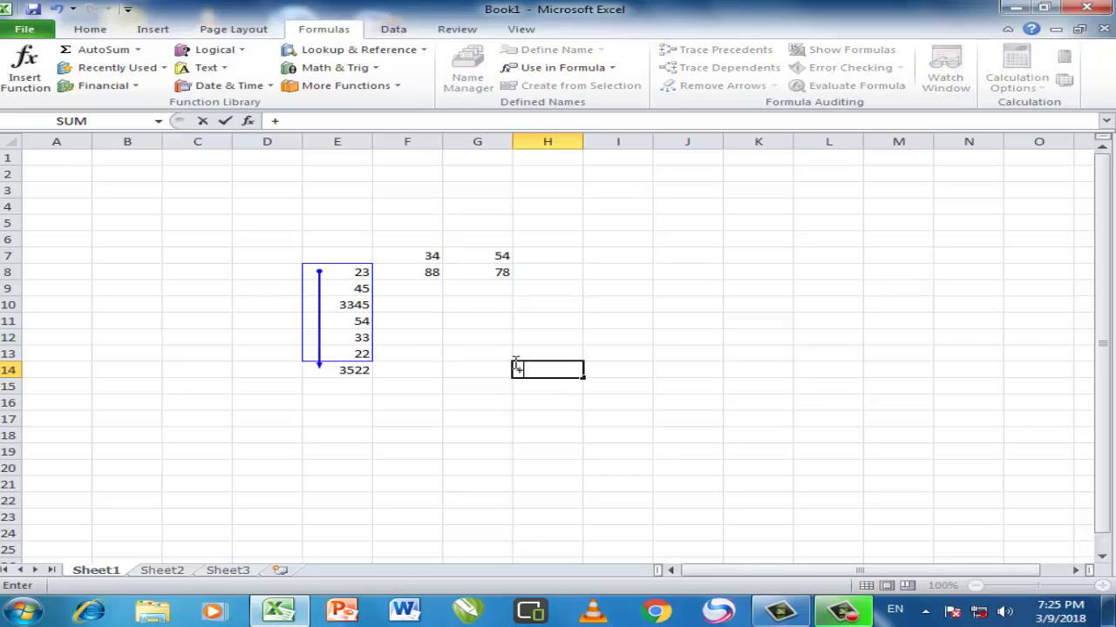
pyautogui.write('E')
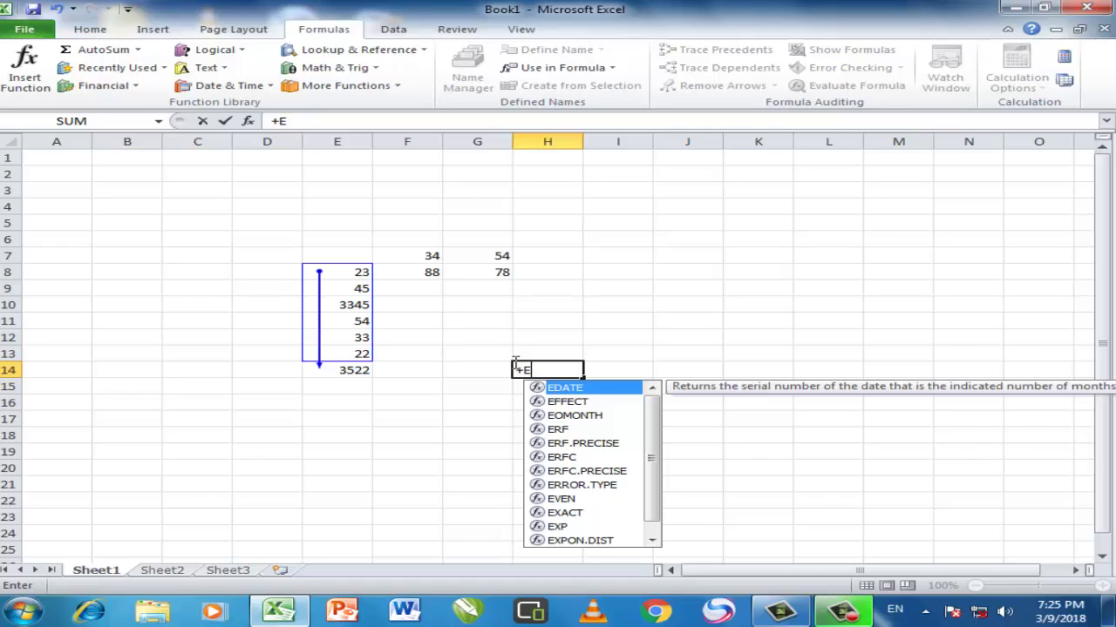
pyautogui.write('14')
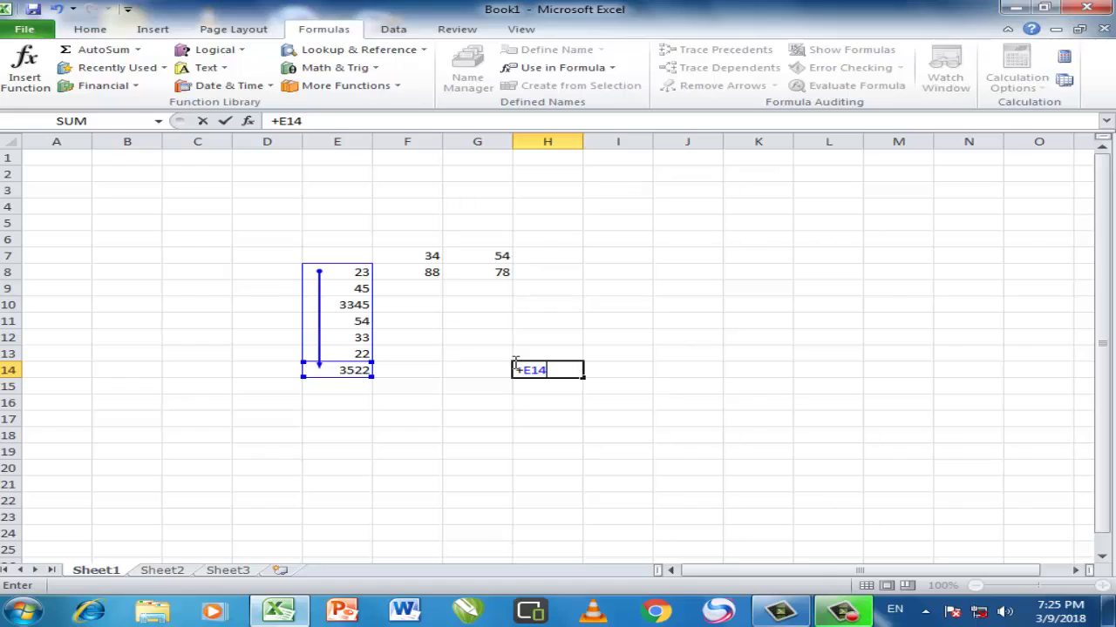
pyautogui.press('BackSpace')
pyautogui.press('BackSpace')
pyautogui.press('BackSpace')
pyautogui.press('BackSpace')
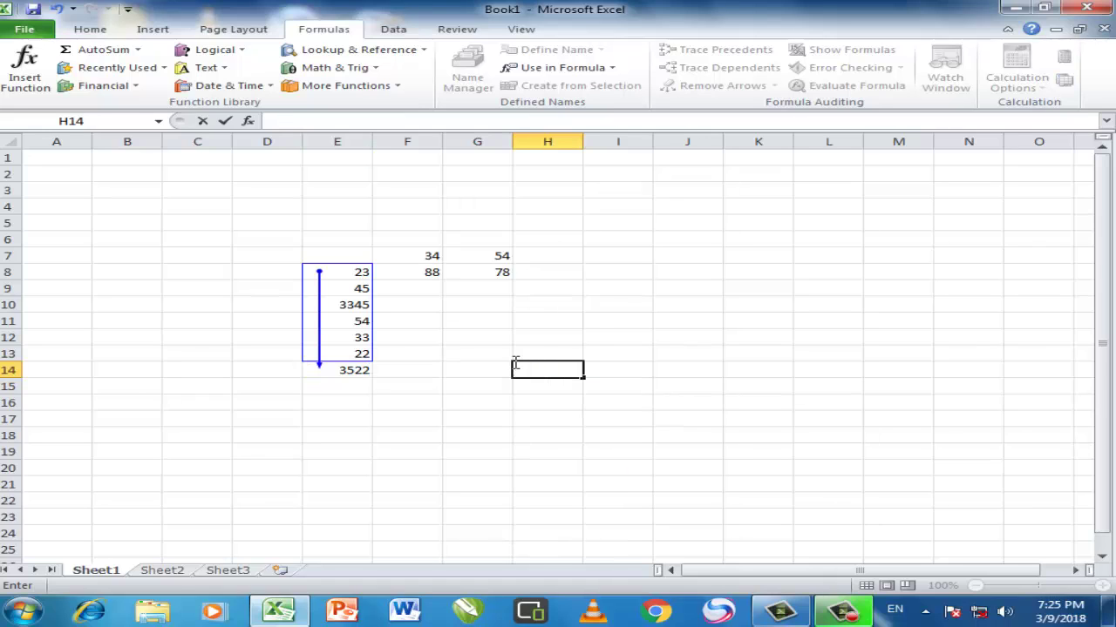
# - Enter the formula =E14 in cell H14 and trace that cell's precedents
pyautogui.write('=E14')
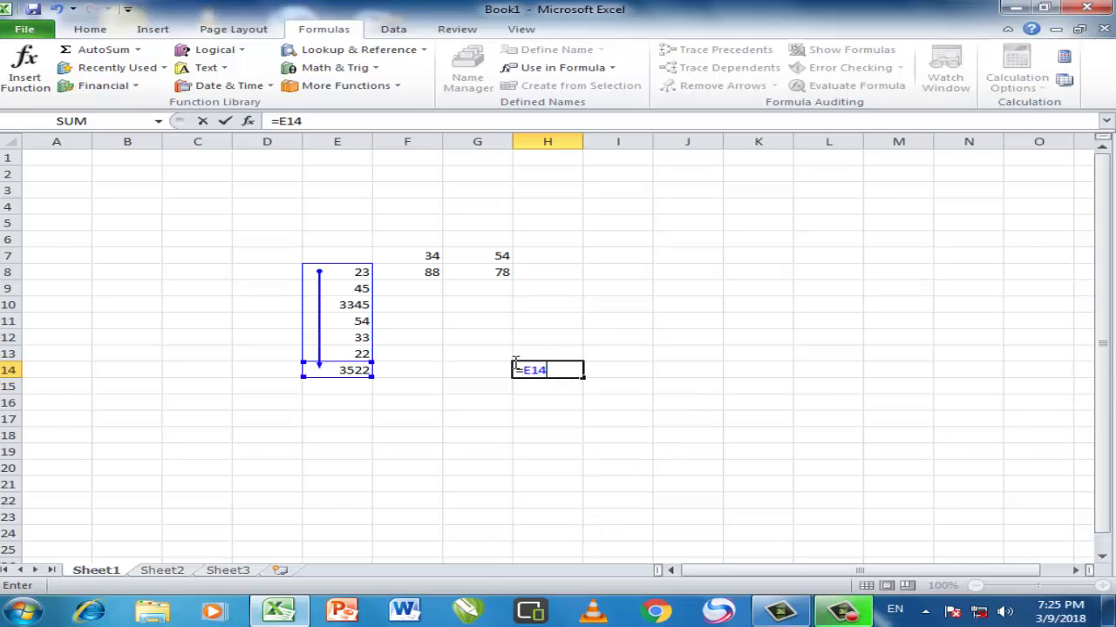
pyautogui.press('Return')
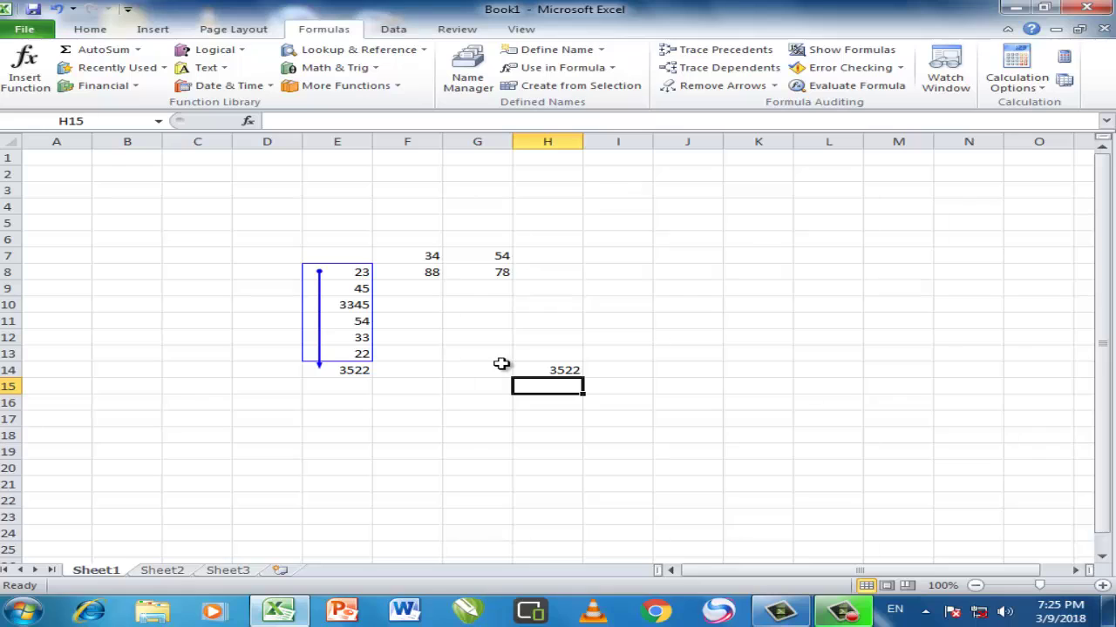
pyautogui.click(554, 373)
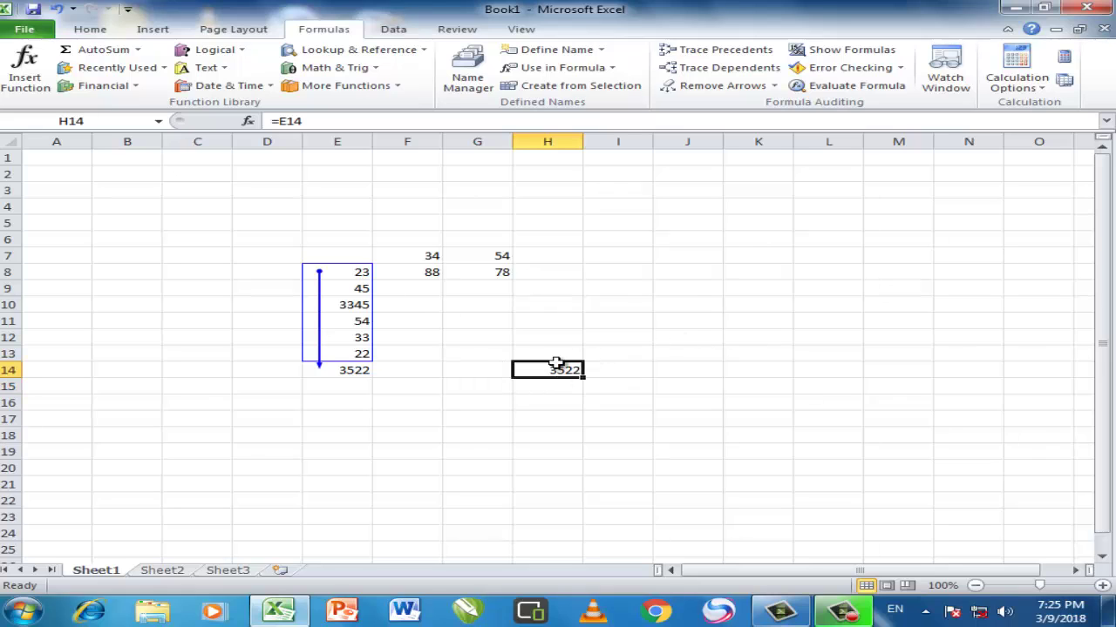
pyautogui.click(723, 54)
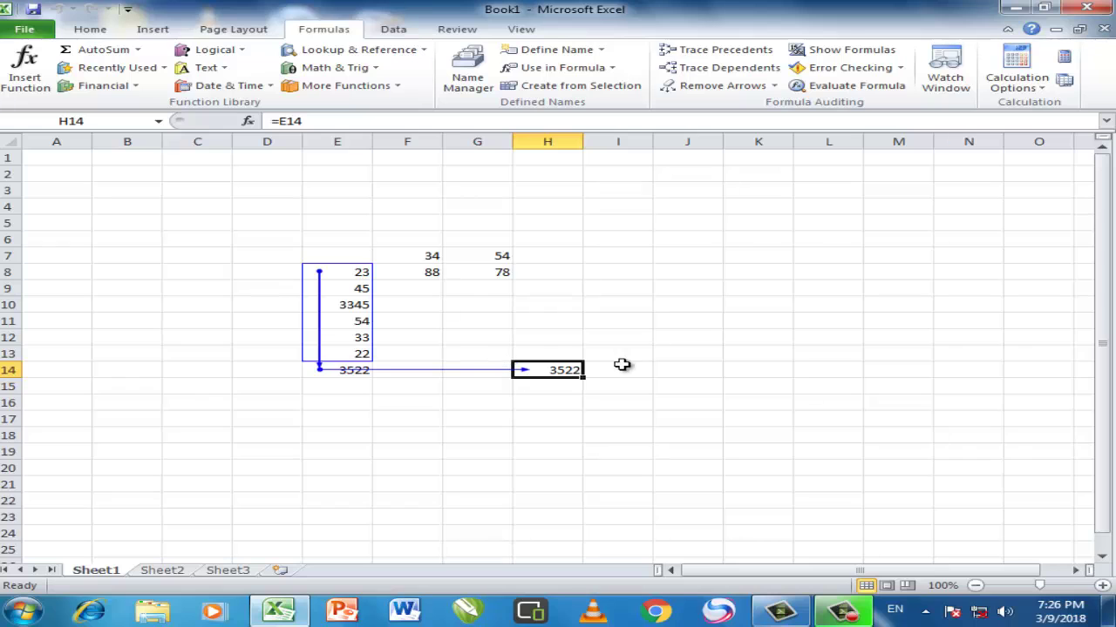
# - Remove all trace arrows from the sheet and display the formulas in the cells instead of their results
pyautogui.click(773, 86)
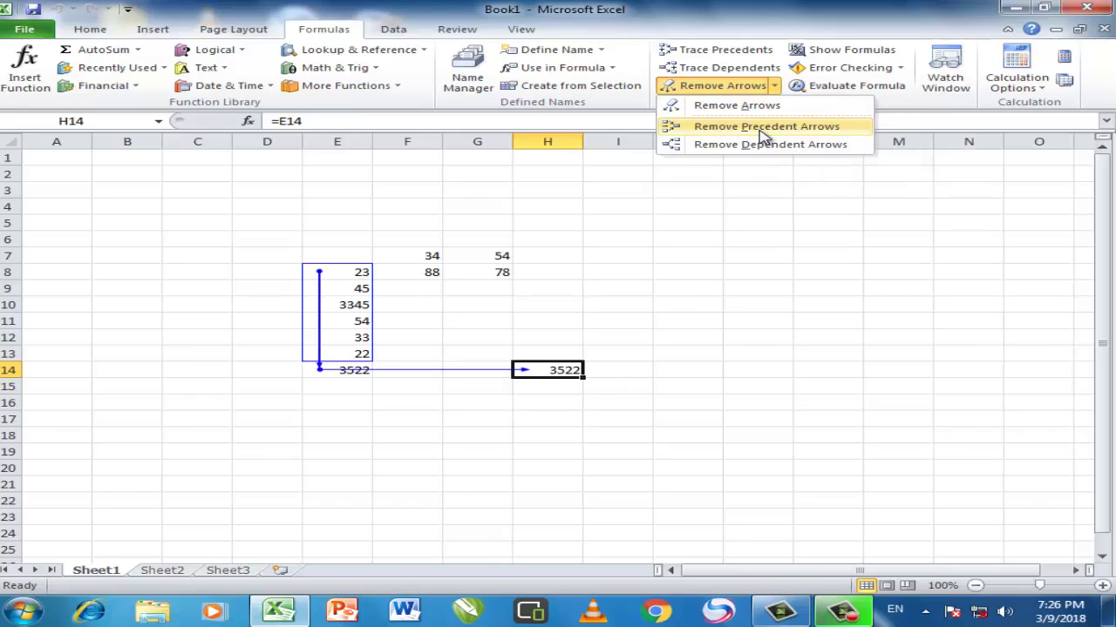
pyautogui.click(714, 111)
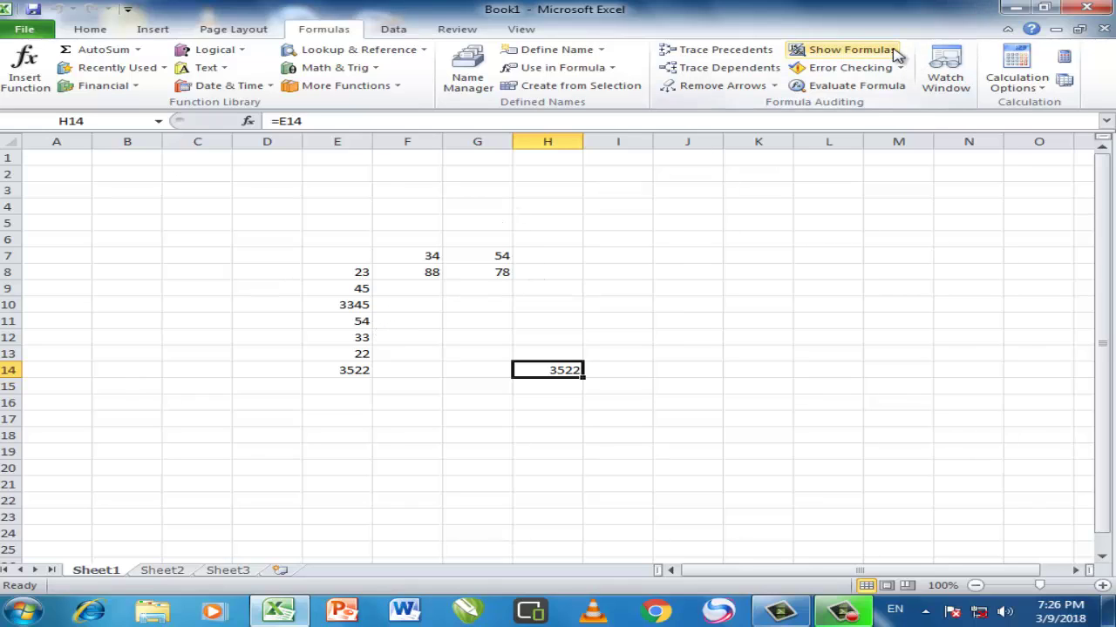
pyautogui.click(856, 52)
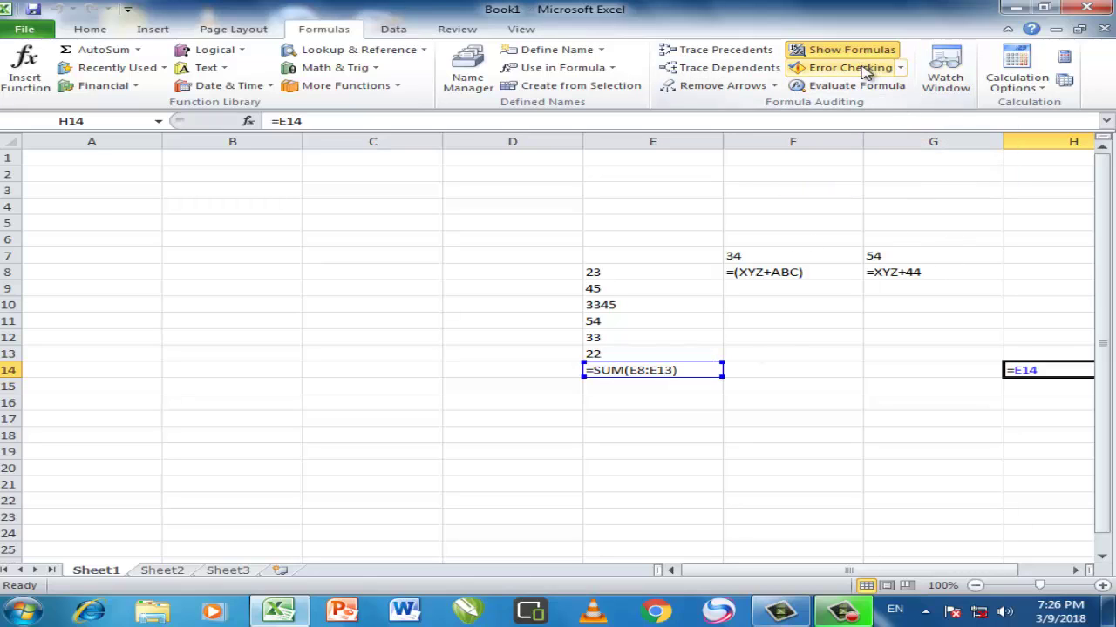
pyautogui.click(902, 69)
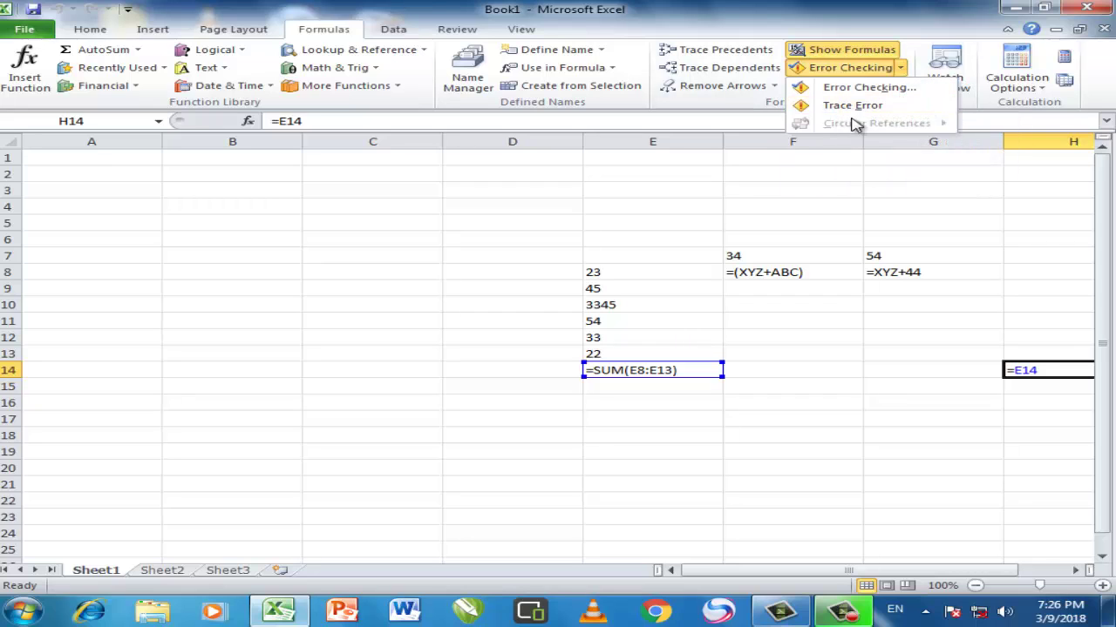
pyautogui.click(870, 167)
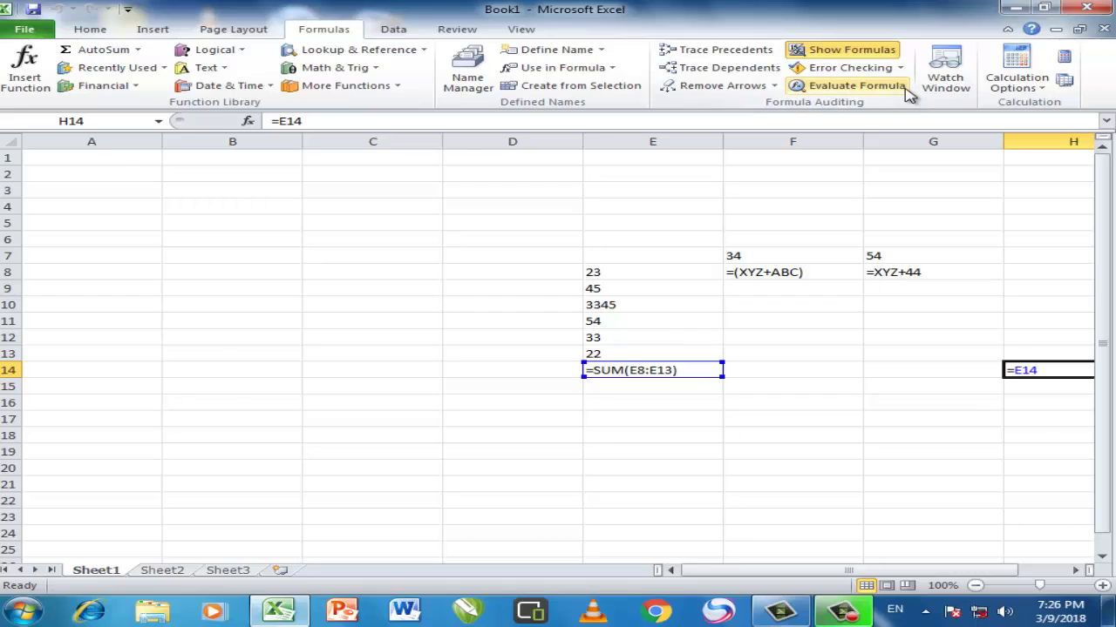